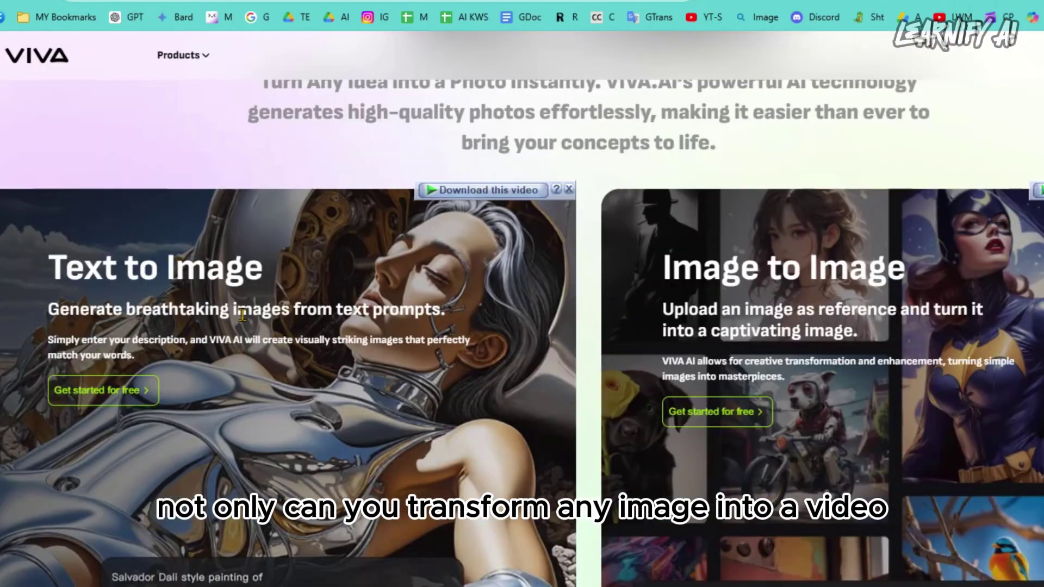
Open the VIVA video generator from TRY FOR FREE and sign in to the account.
{"action": "scroll", "coordinate": [396, 374], "scroll_direction": "down", "scroll_amount": 10}
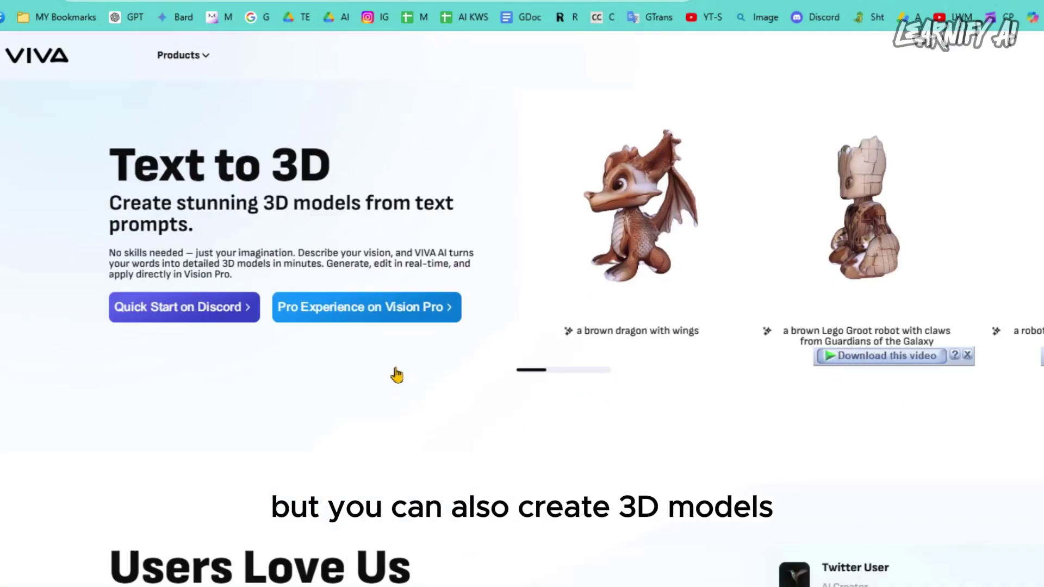
{"action": "scroll", "coordinate": [396, 374], "scroll_direction": "up", "scroll_amount": 5}
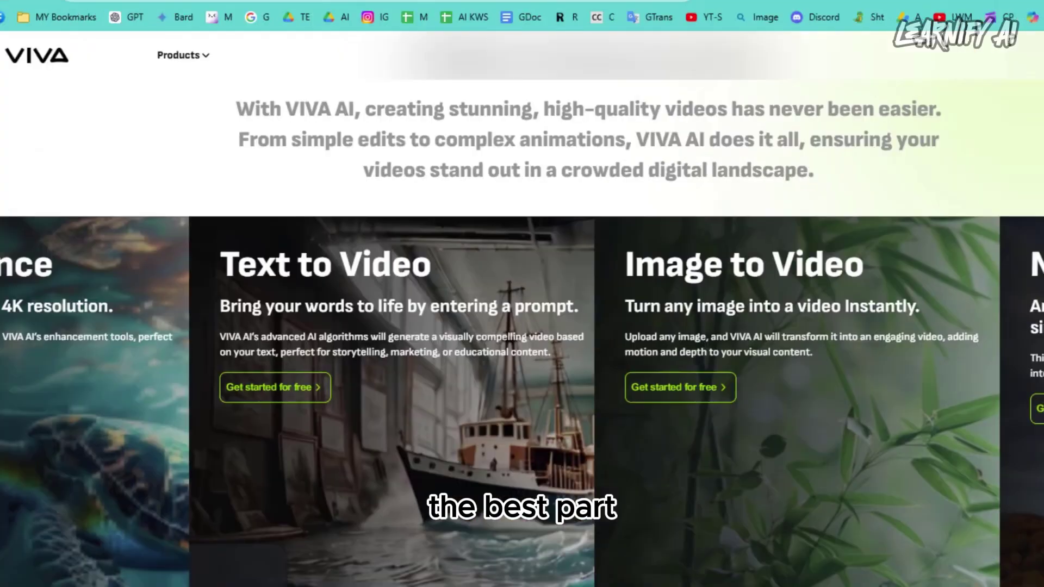
{"action": "scroll", "coordinate": [413, 198], "scroll_direction": "down", "scroll_amount": 5}
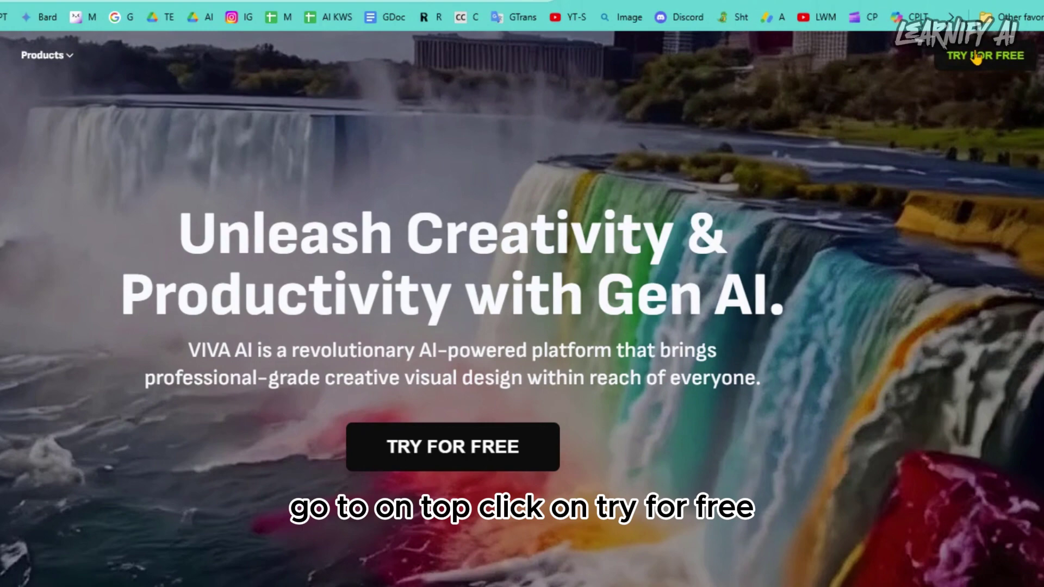
{"action": "left_click", "coordinate": [976, 57]}
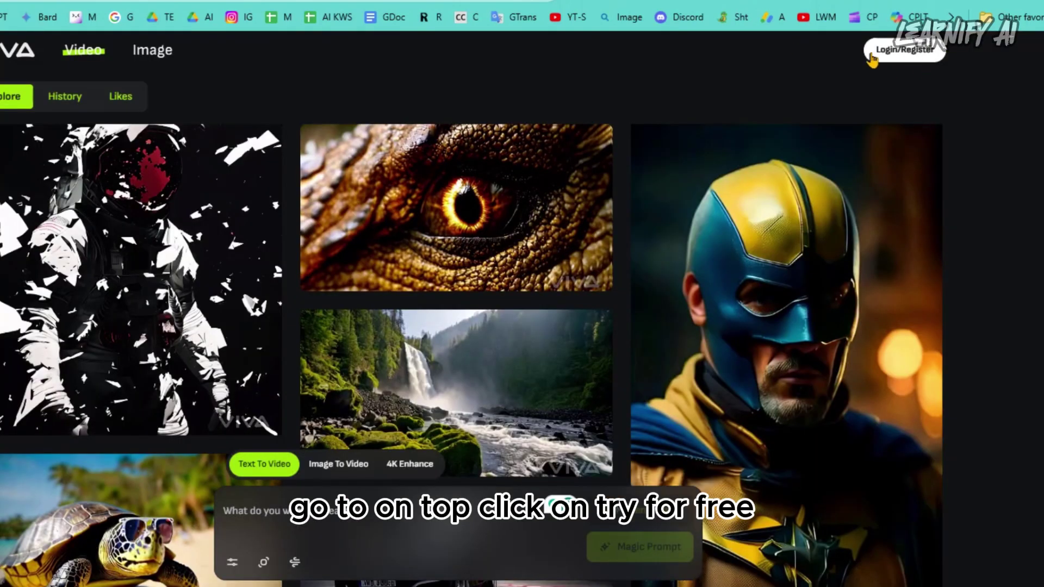
{"action": "left_click", "coordinate": [871, 54]}
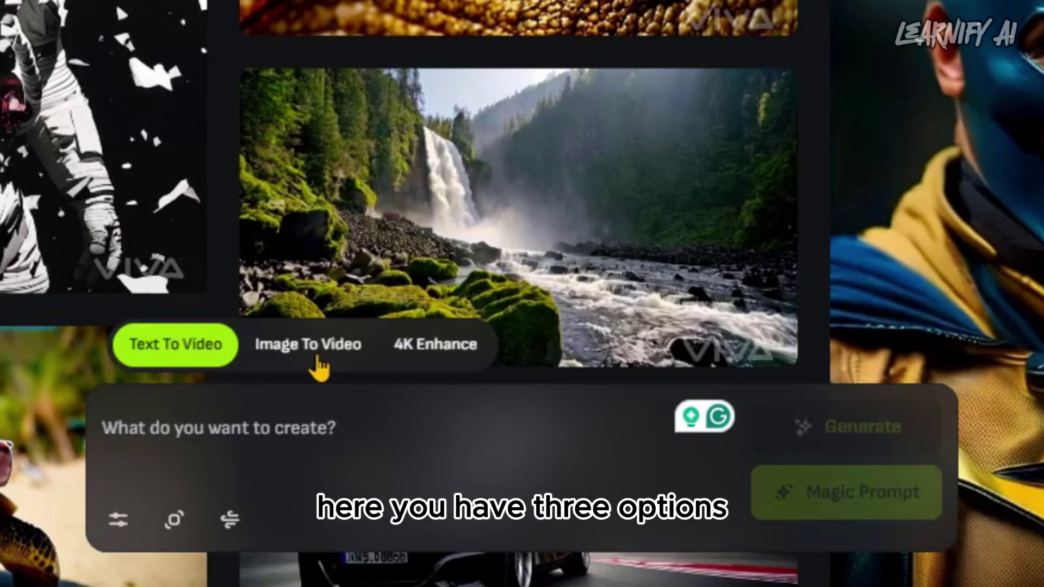
Look through Image To Video and 4K Enhance, then return to Text To Video for the grandmother prompt.
{"action": "left_click", "coordinate": [302, 348]}
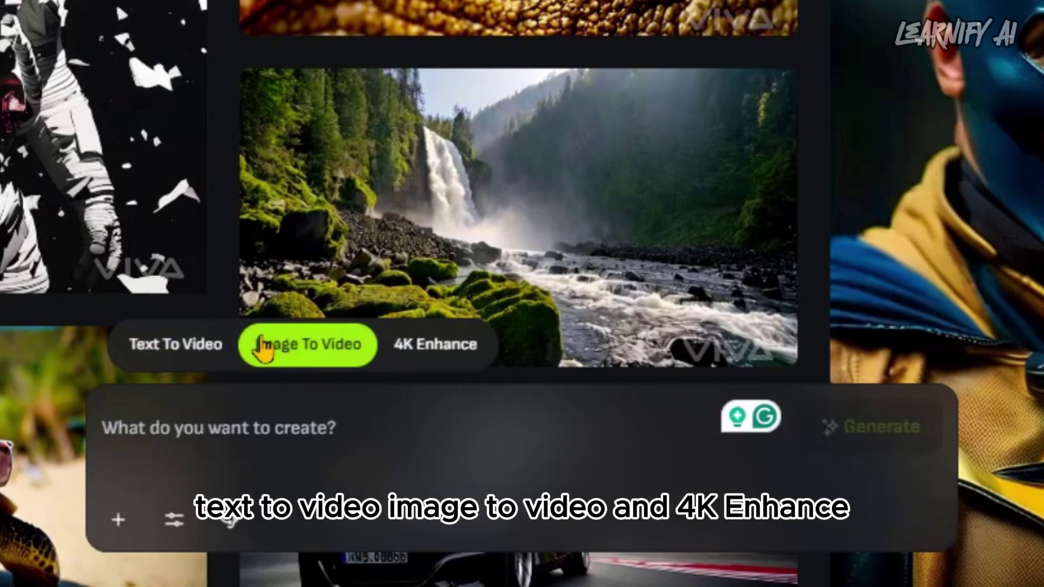
{"action": "left_click", "coordinate": [442, 359]}
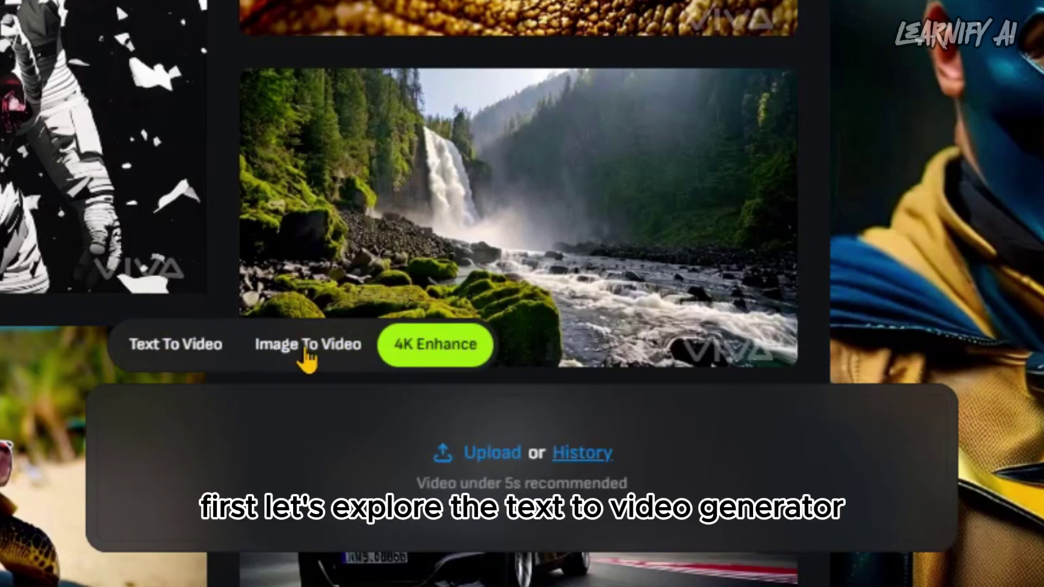
{"action": "left_click", "coordinate": [173, 348]}
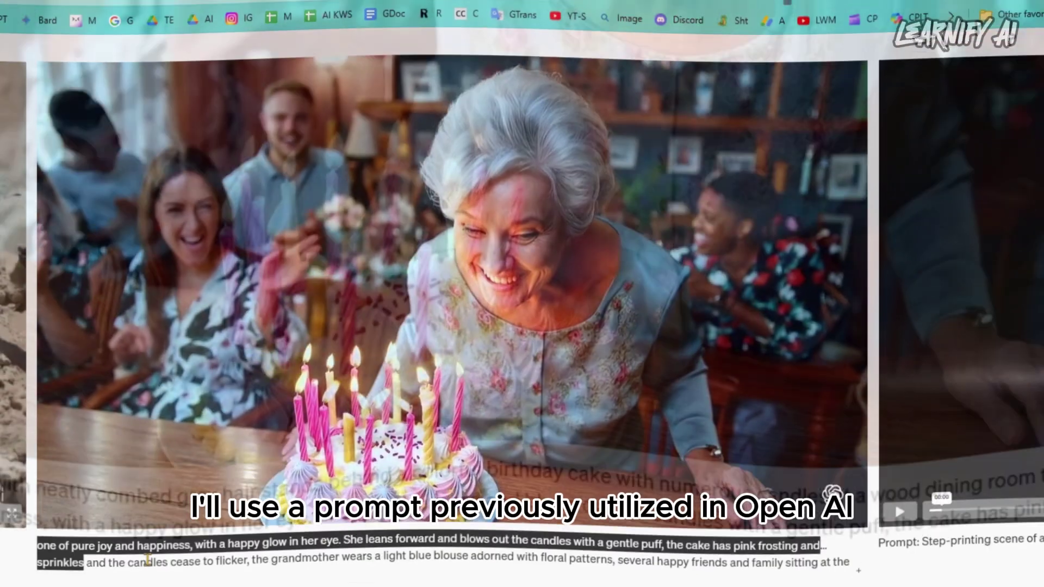
{"action": "left_click_drag", "start_coordinate": [148, 560], "coordinate": [147, 556]}
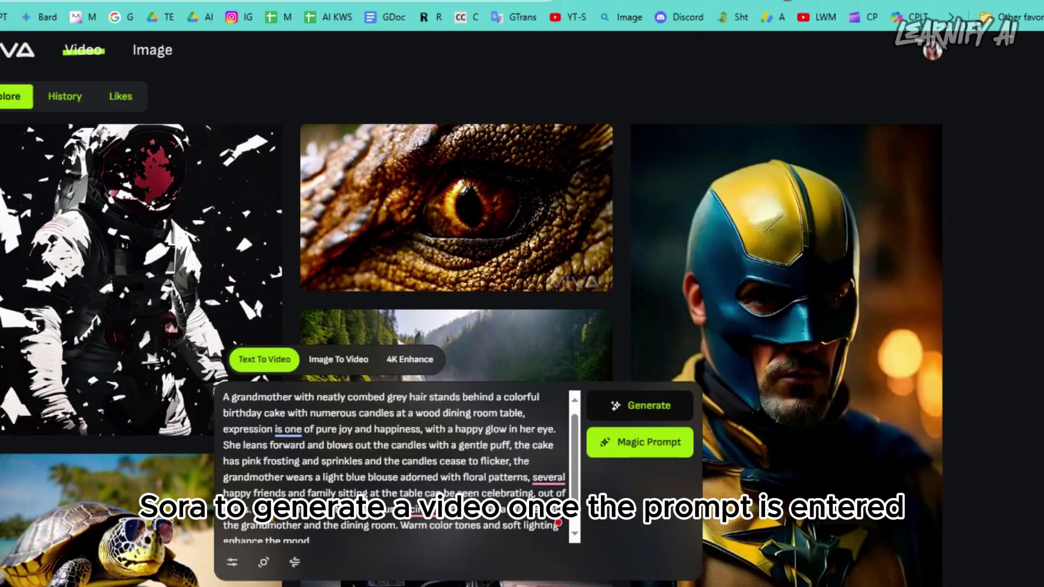
{"action": "left_click", "coordinate": [232, 562]}
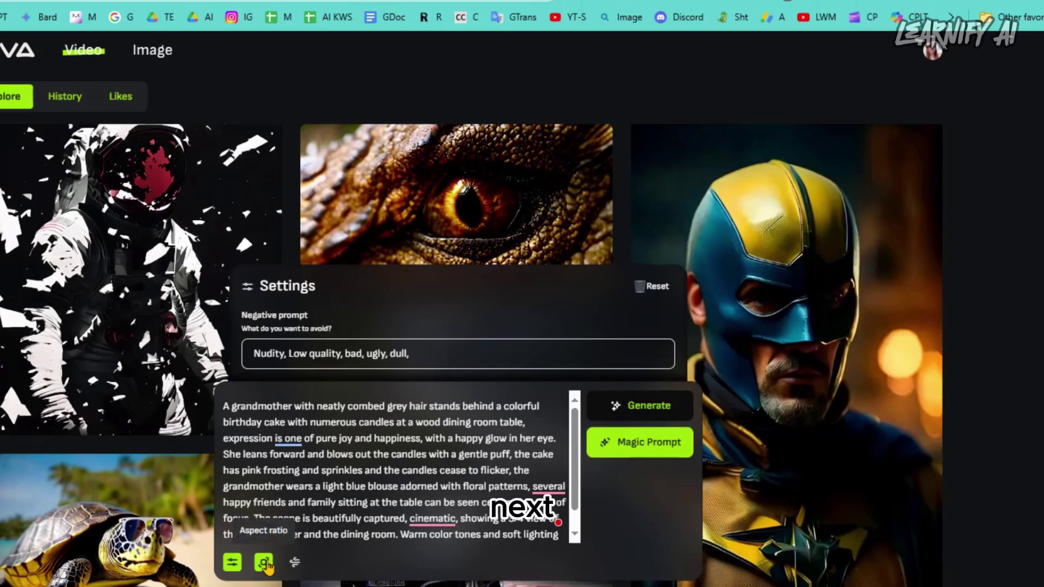
{"action": "left_click", "coordinate": [131, 545]}
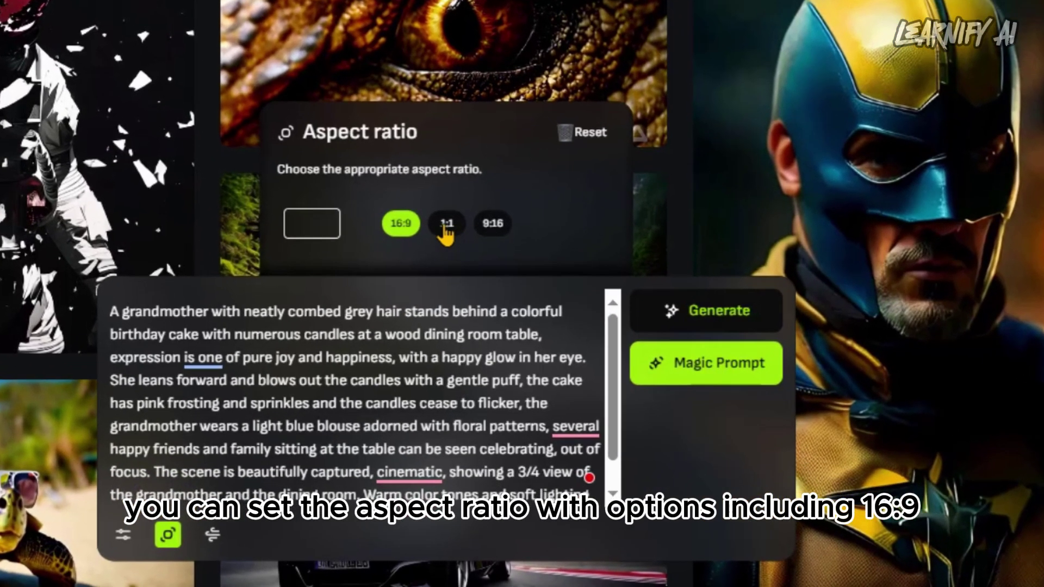
{"action": "left_click", "coordinate": [450, 267]}
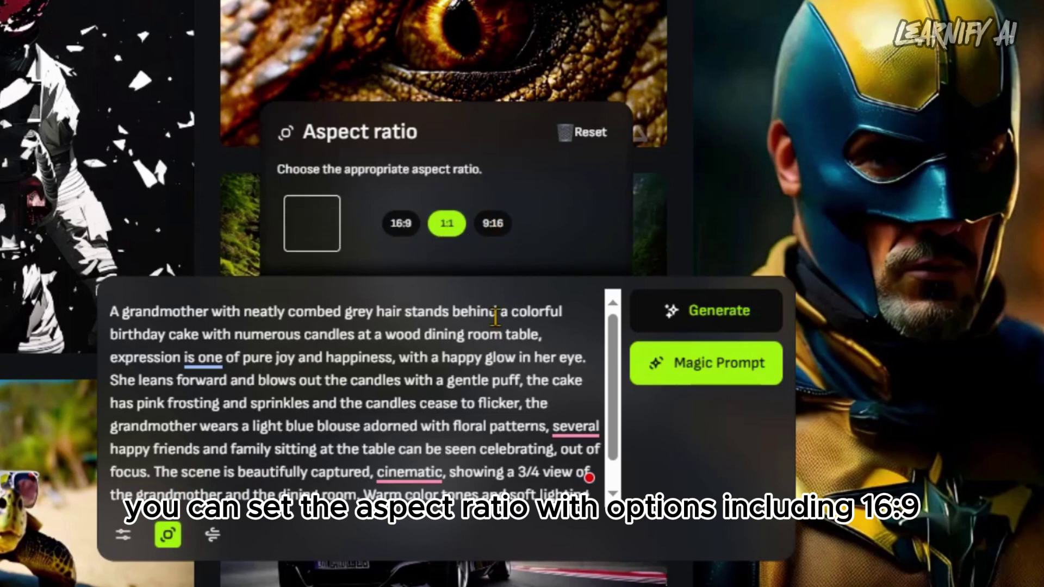
{"action": "left_click", "coordinate": [492, 226]}
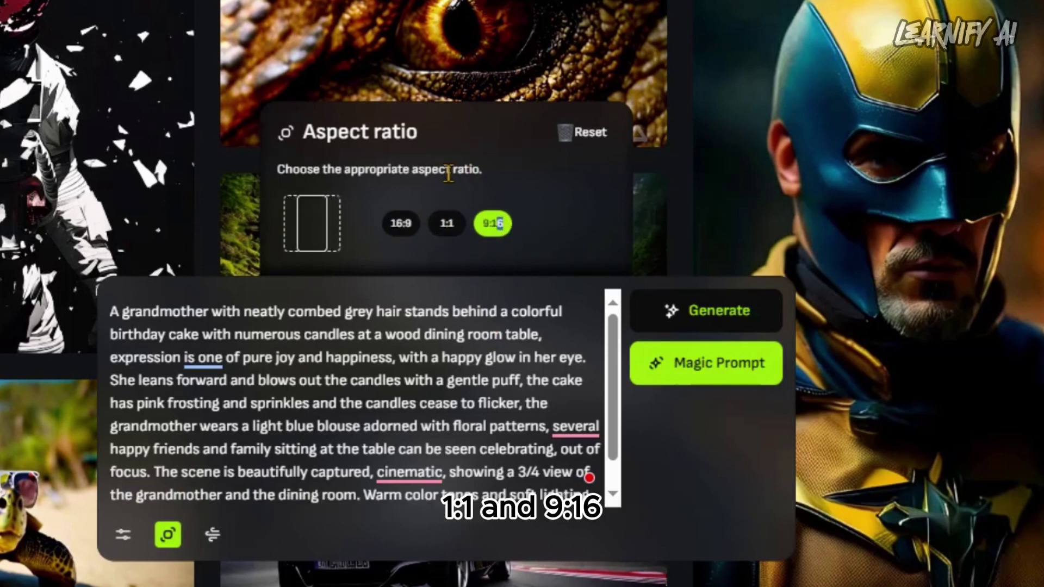
{"action": "left_click", "coordinate": [401, 224]}
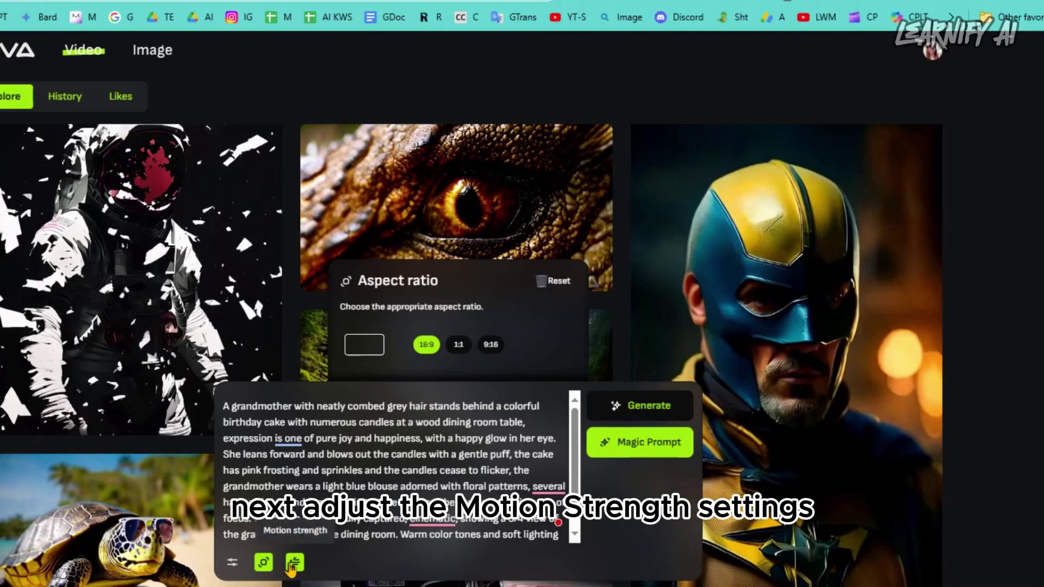
{"action": "left_click", "coordinate": [293, 565]}
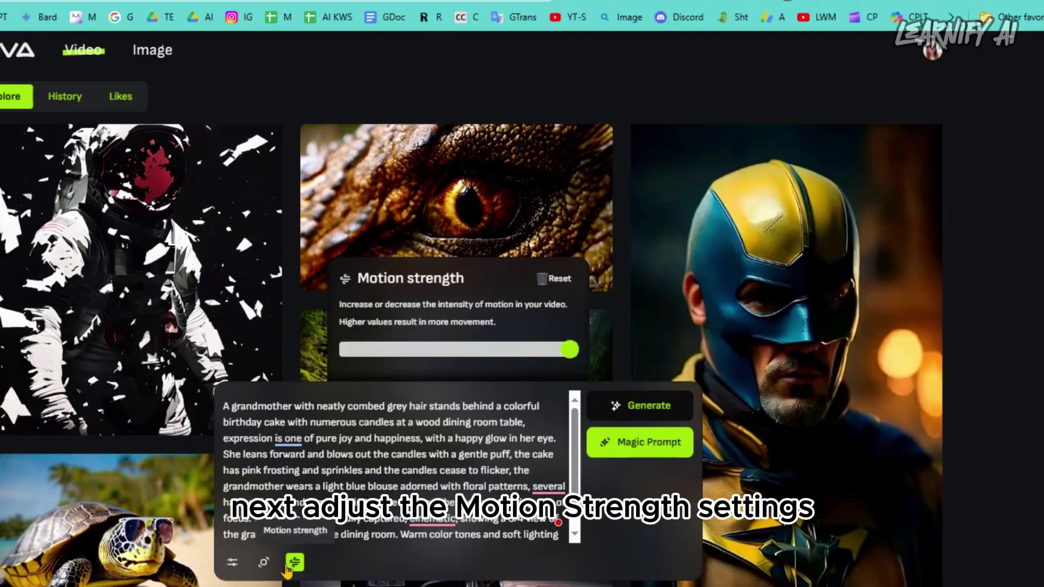
{"action": "mouse_move", "coordinate": [571, 349]}
{"action": "left_mouse_down"}
{"action": "mouse_move", "coordinate": [527, 349]}
{"action": "mouse_move", "coordinate": [571, 349]}
{"action": "left_mouse_up"}
{"action": "left_click", "coordinate": [593, 368]}
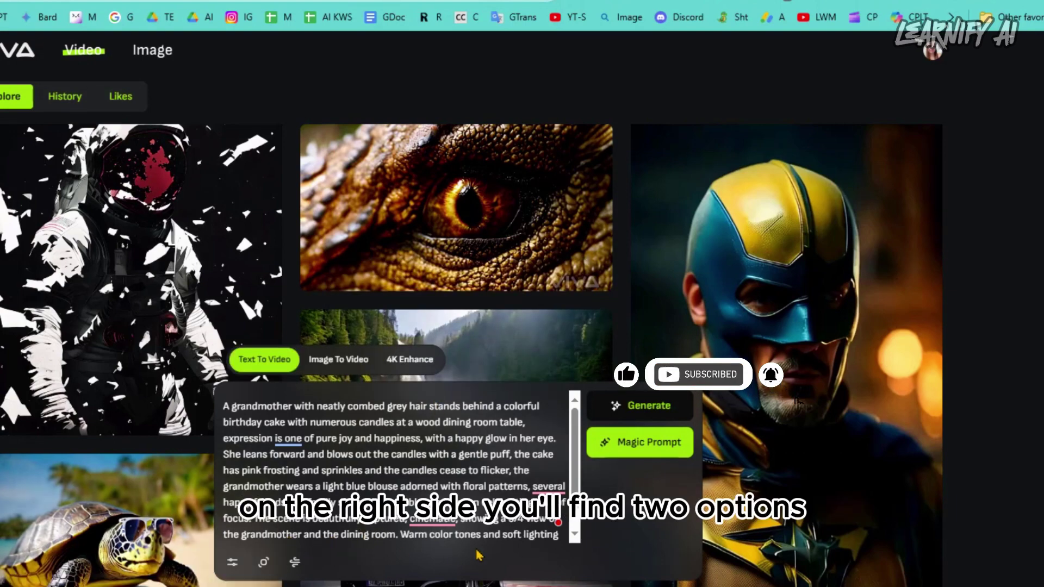
Magic-enrich the grandmother birthday prompt, generate the 5-second video, and preview it from History.
{"action": "left_click", "coordinate": [639, 443]}
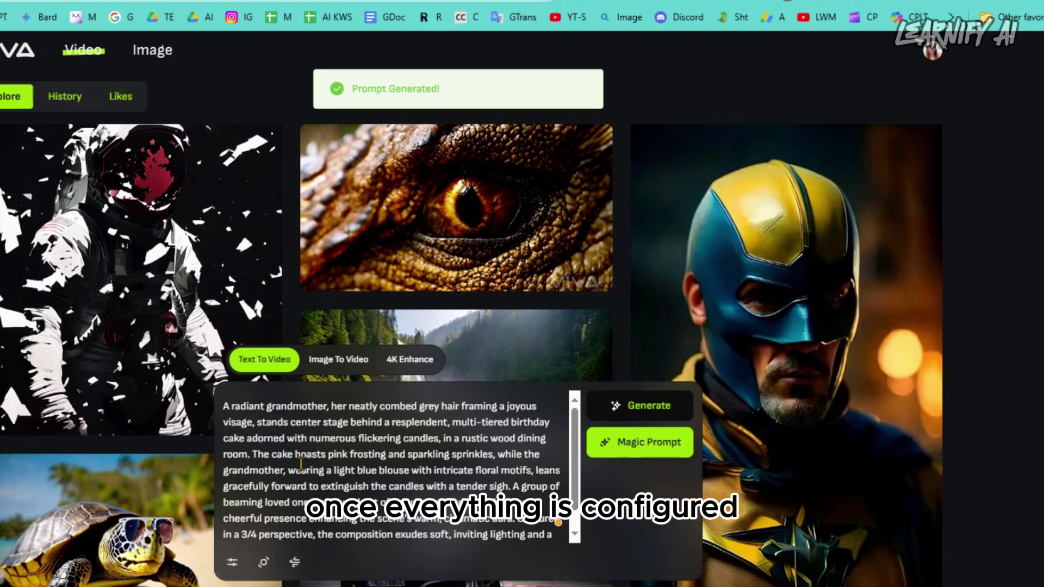
{"action": "left_click", "coordinate": [623, 407]}
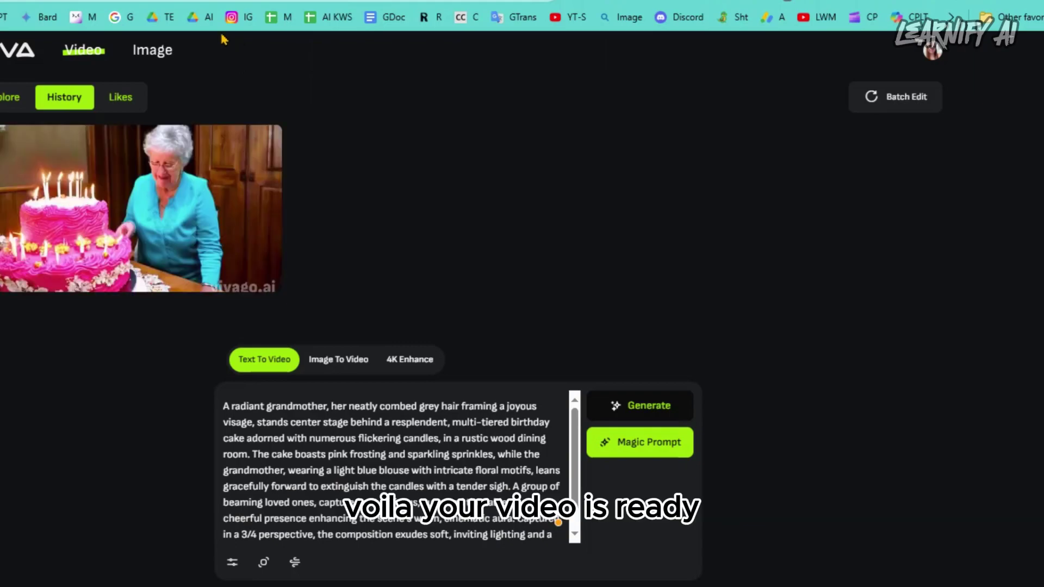
{"action": "left_click", "coordinate": [271, 288]}
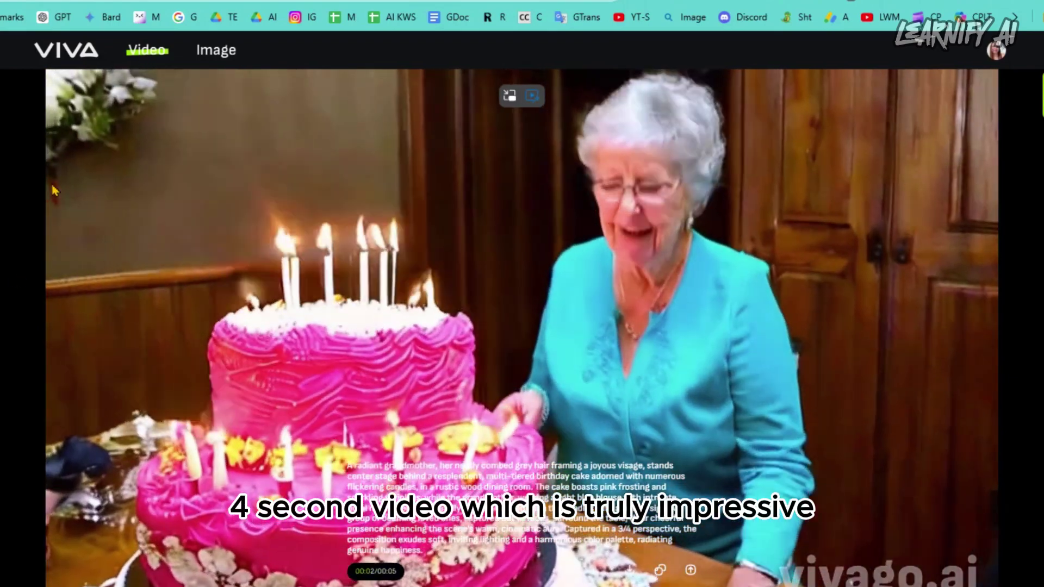
{"action": "key", "text": "Escape"}
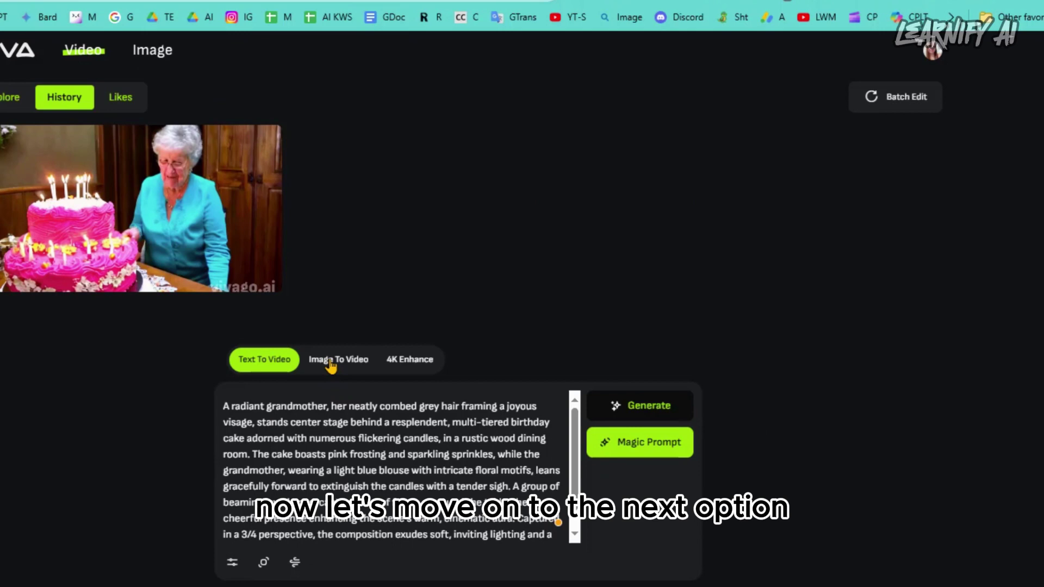
In Image To Video, clear the old prompt and upload oldtimer-1197800_640.jpg from the computer.
{"action": "left_click", "coordinate": [395, 363]}
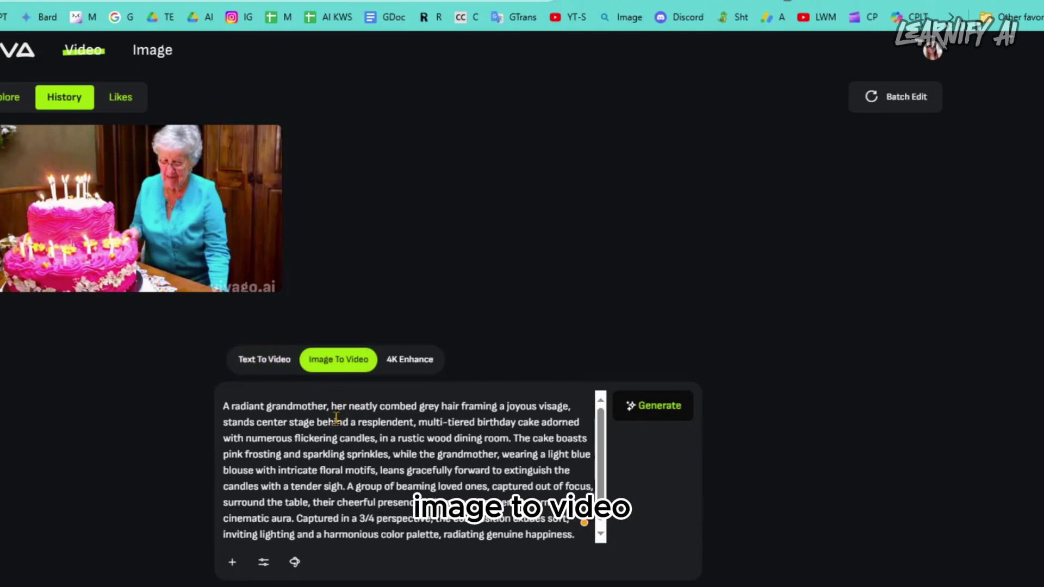
{"action": "key", "text": "ctrl+a"}
{"action": "key", "text": "BackSpace"}
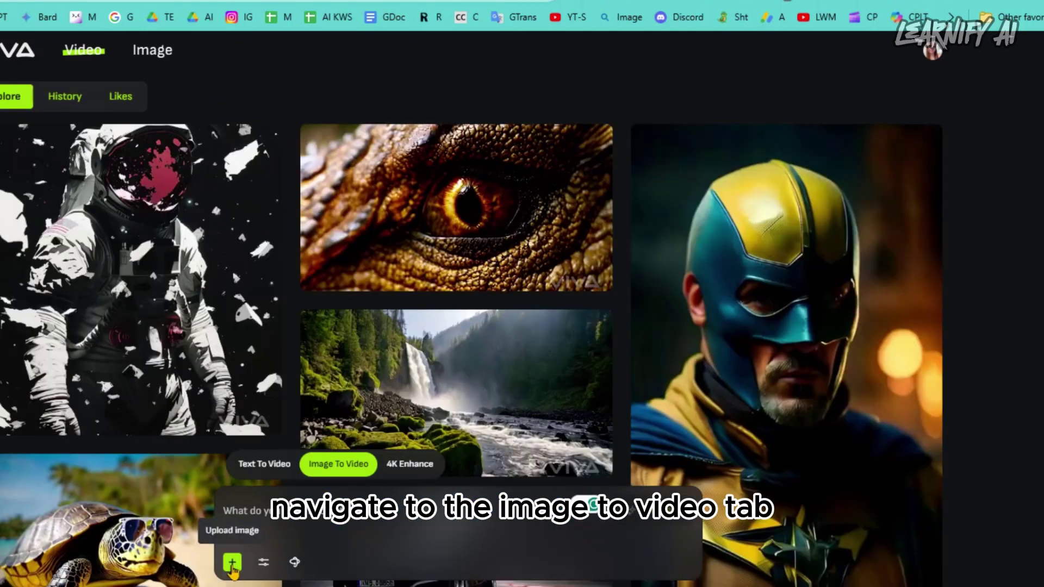
{"action": "left_click", "coordinate": [232, 563]}
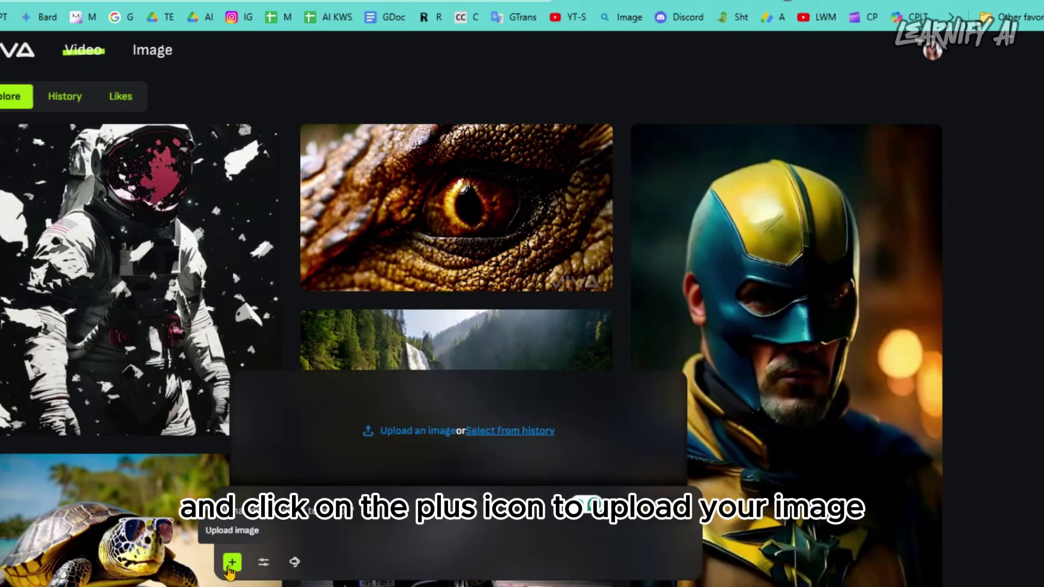
{"action": "left_click", "coordinate": [410, 438]}
{"action": "left_click", "coordinate": [115, 223]}
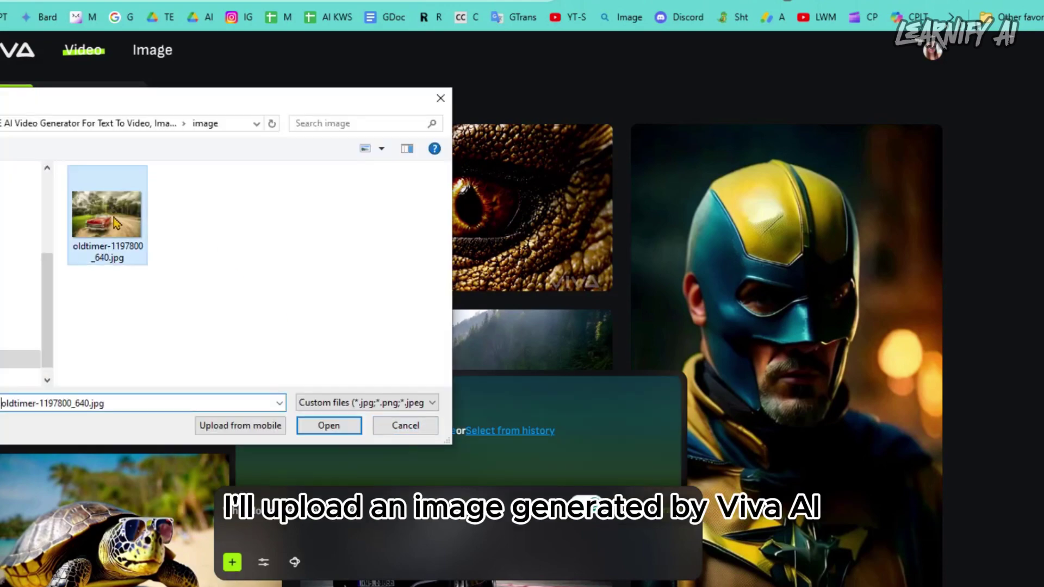
{"action": "double_click", "coordinate": [116, 223]}
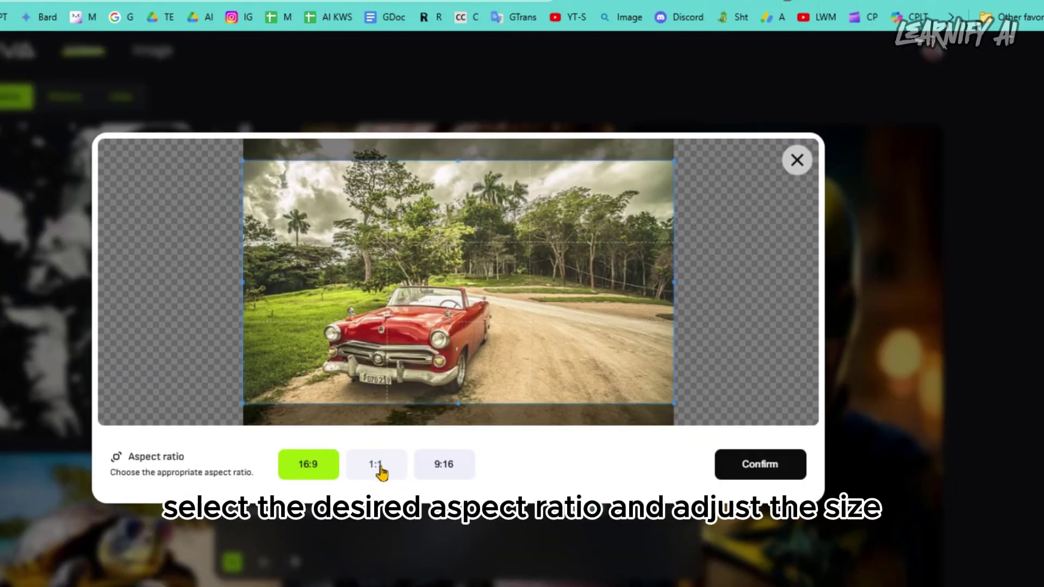
Crop the red car photo to 16:9, nudge the frame down, and confirm.
{"action": "left_click", "coordinate": [380, 467]}
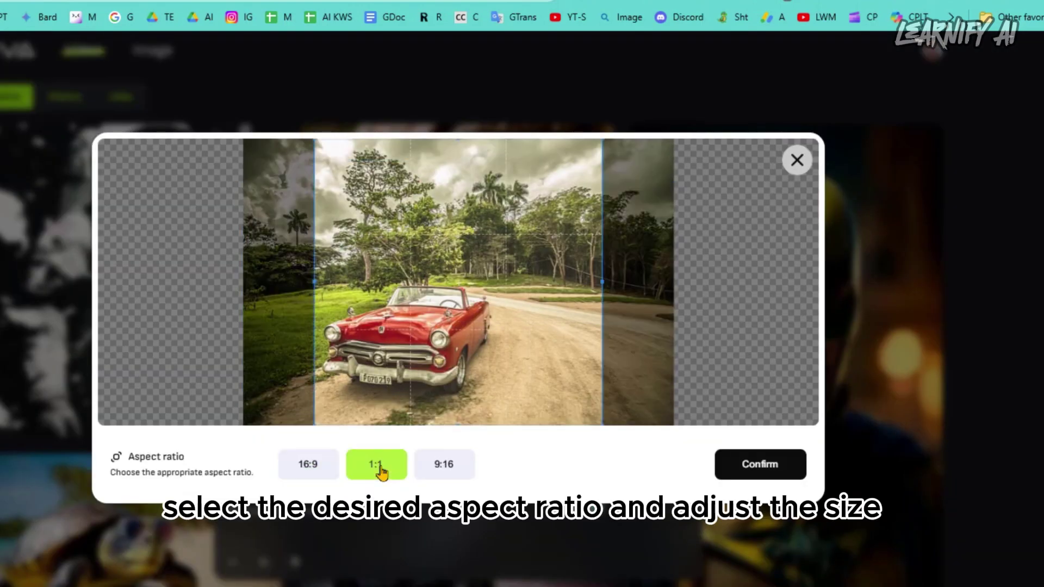
{"action": "left_click", "coordinate": [436, 466]}
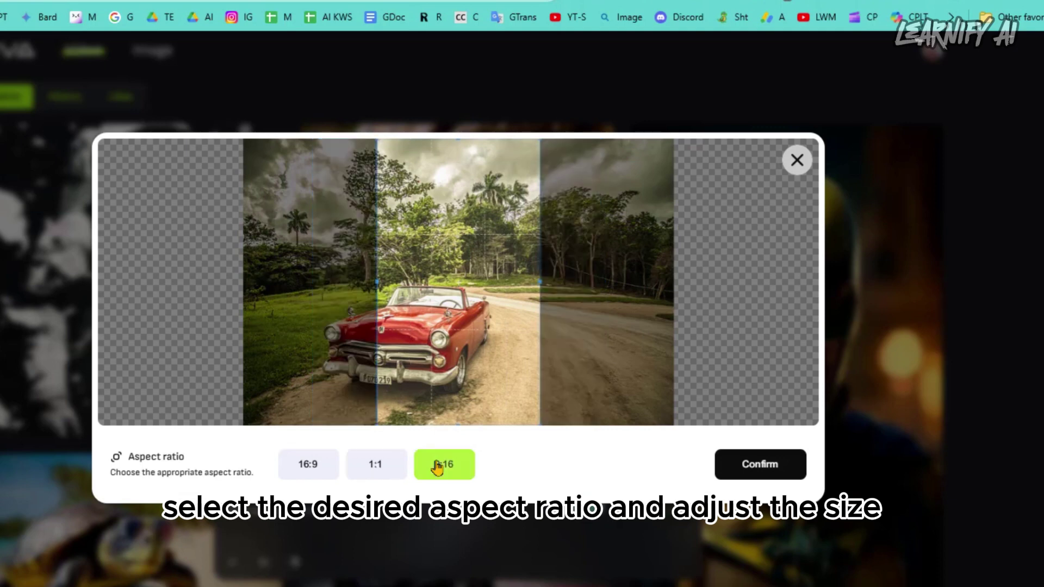
{"action": "left_click", "coordinate": [306, 467]}
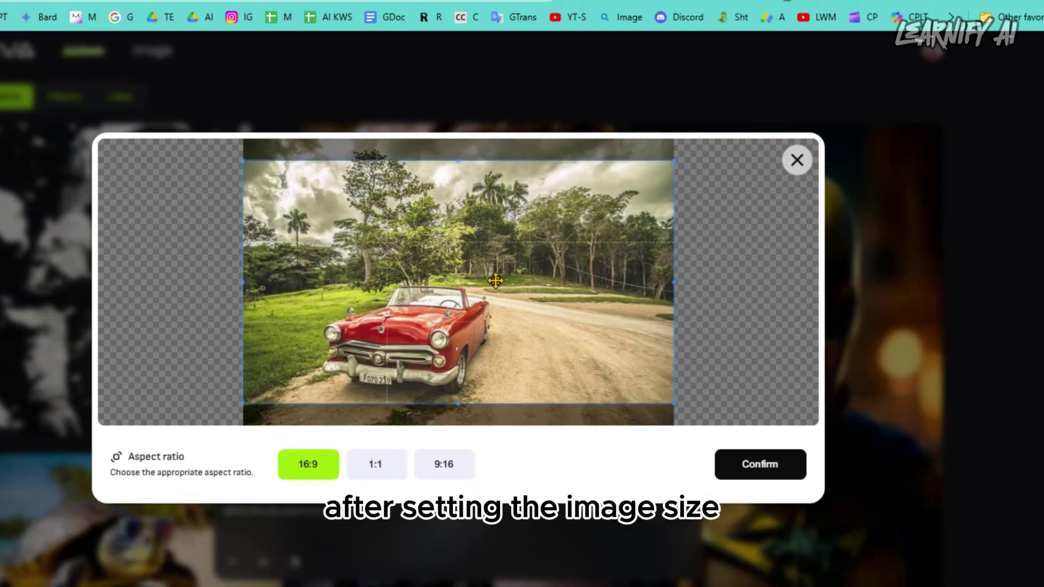
{"action": "left_click_drag", "start_coordinate": [495, 281], "coordinate": [495, 291]}
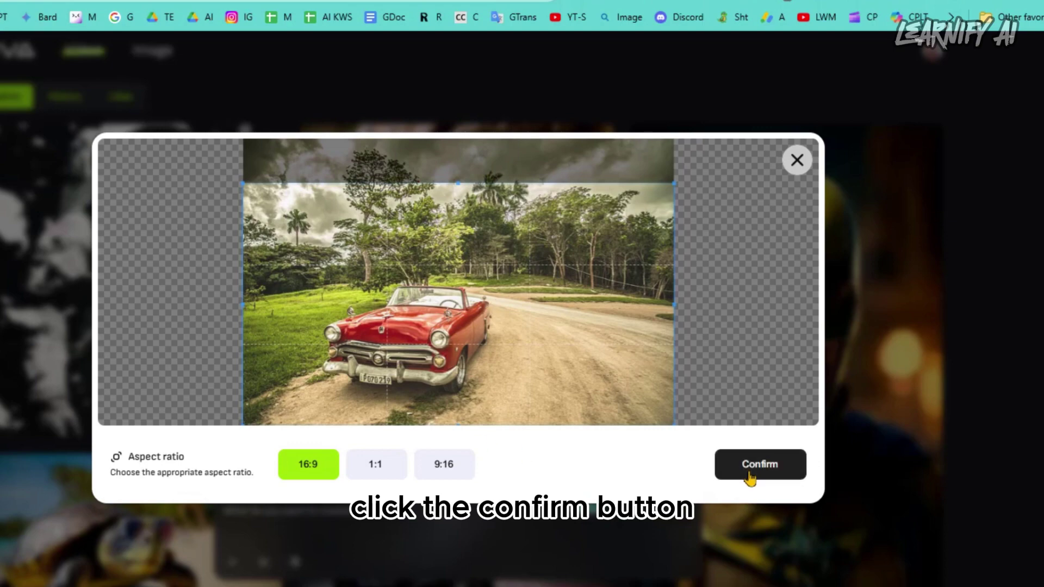
{"action": "left_click", "coordinate": [753, 470]}
Paste the parked car scene description and add negative prompt 'dull, bad, nude, low quality'.
{"action": "key", "text": "ctrl+v"}
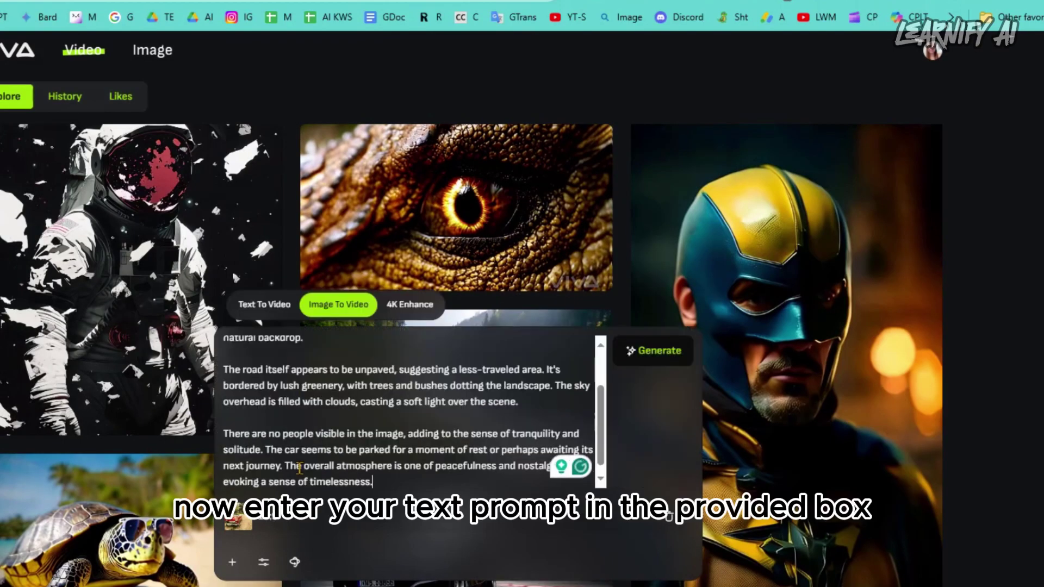
{"action": "scroll", "coordinate": [377, 434], "scroll_direction": "up", "scroll_amount": 3}
{"action": "scroll", "coordinate": [373, 424], "scroll_direction": "down", "scroll_amount": 3}
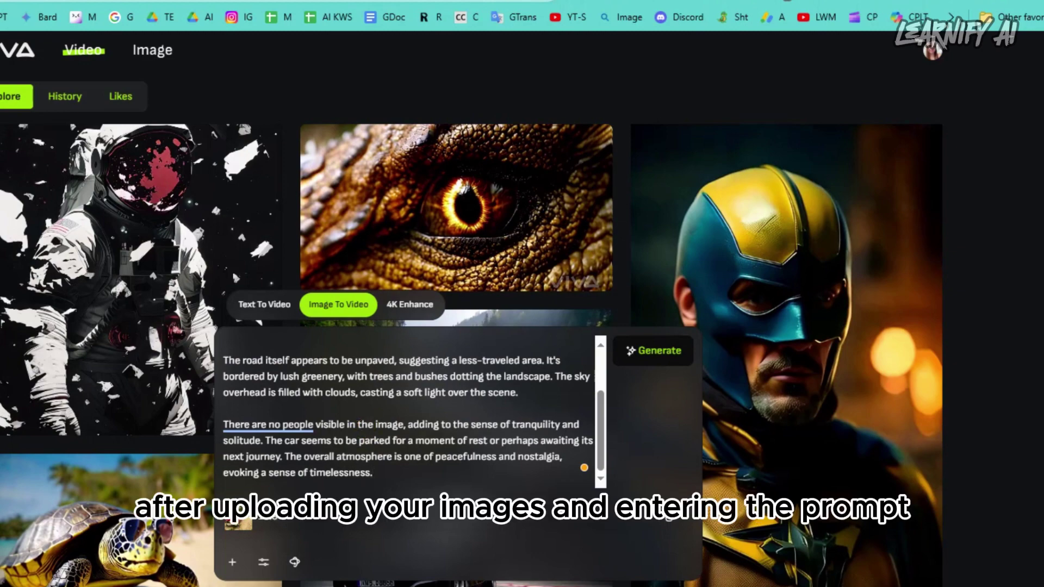
{"action": "left_click", "coordinate": [263, 561]}
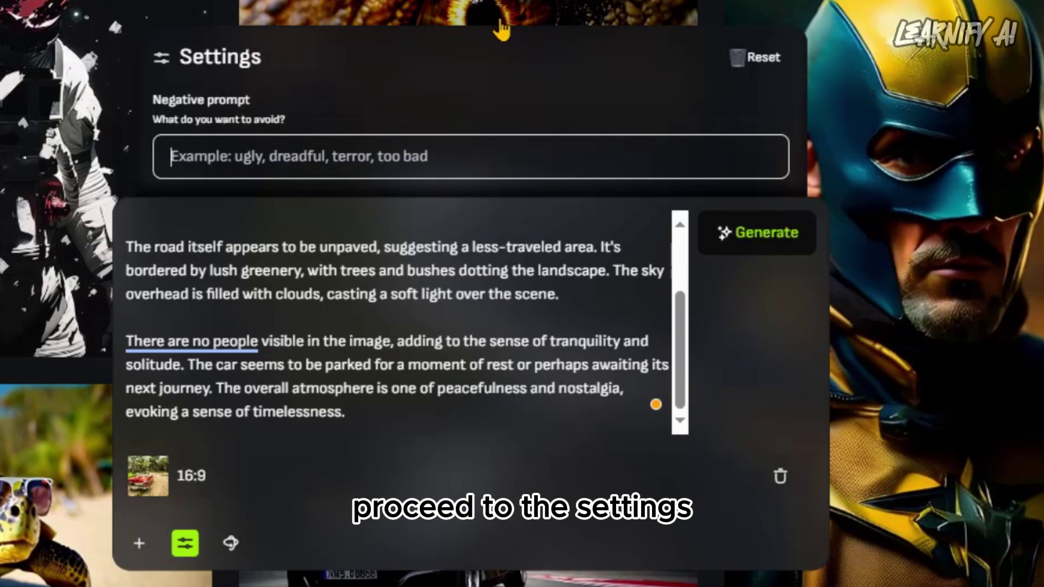
{"action": "type", "text": "dull, bad,"}
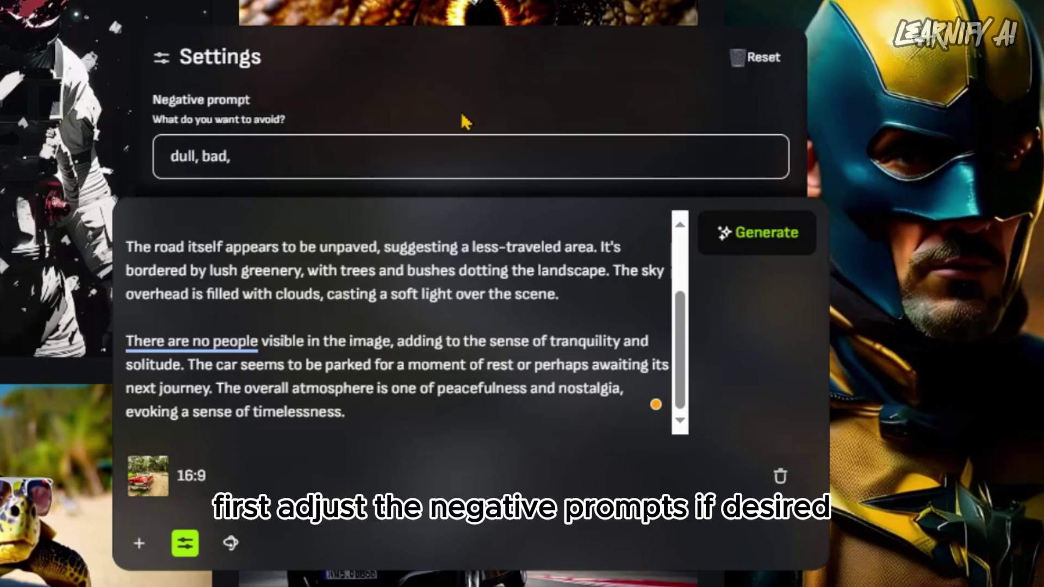
{"action": "type", "text": " nude, low quality,"}
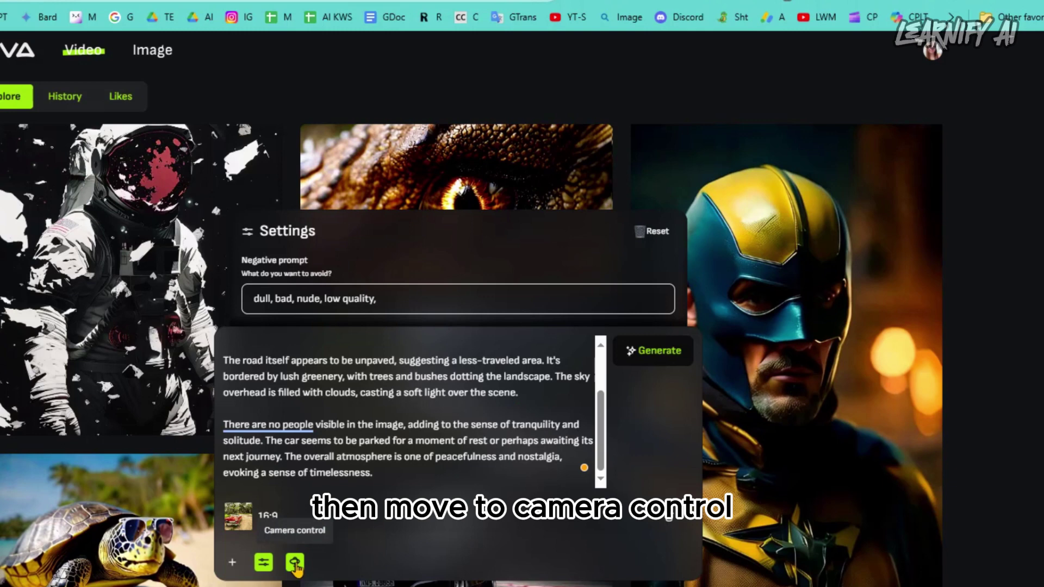
Set vertical pan -1, pan left, zoom -3, motion strength 27, and generate the car video.
{"action": "left_click", "coordinate": [295, 564]}
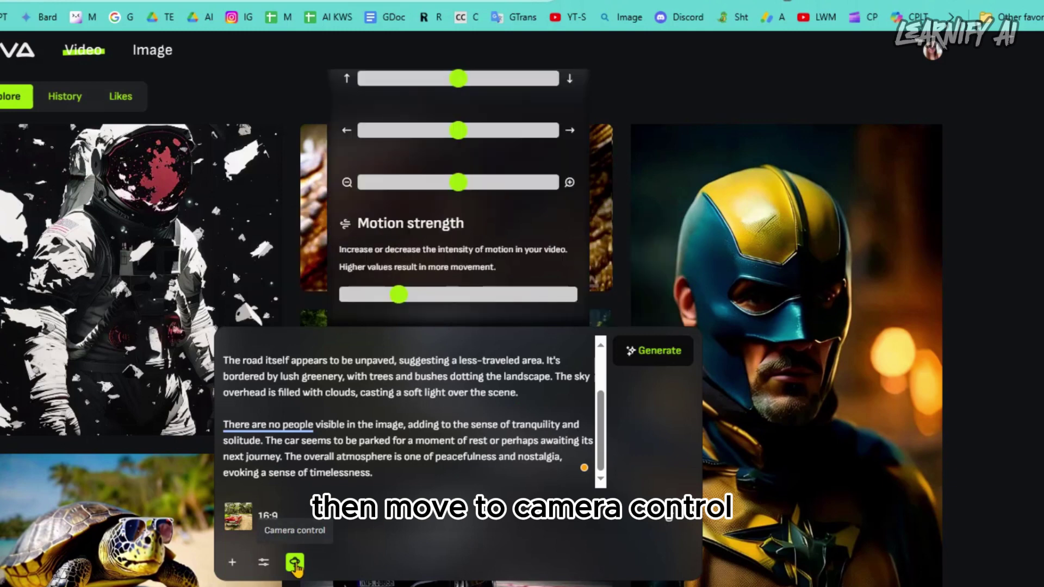
{"action": "mouse_move", "coordinate": [458, 74]}
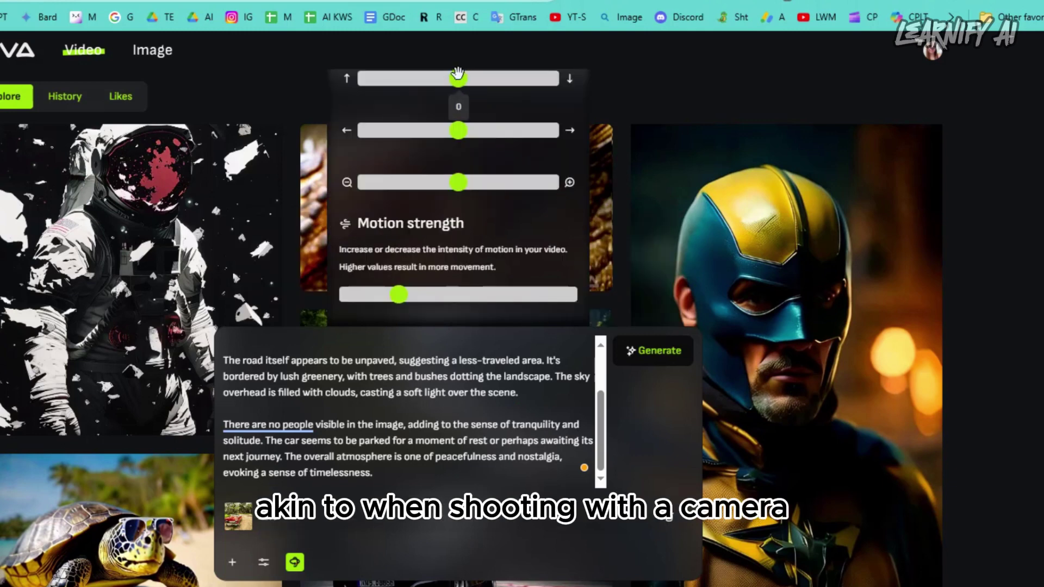
{"action": "left_click_drag", "start_coordinate": [455, 72], "coordinate": [437, 73]}
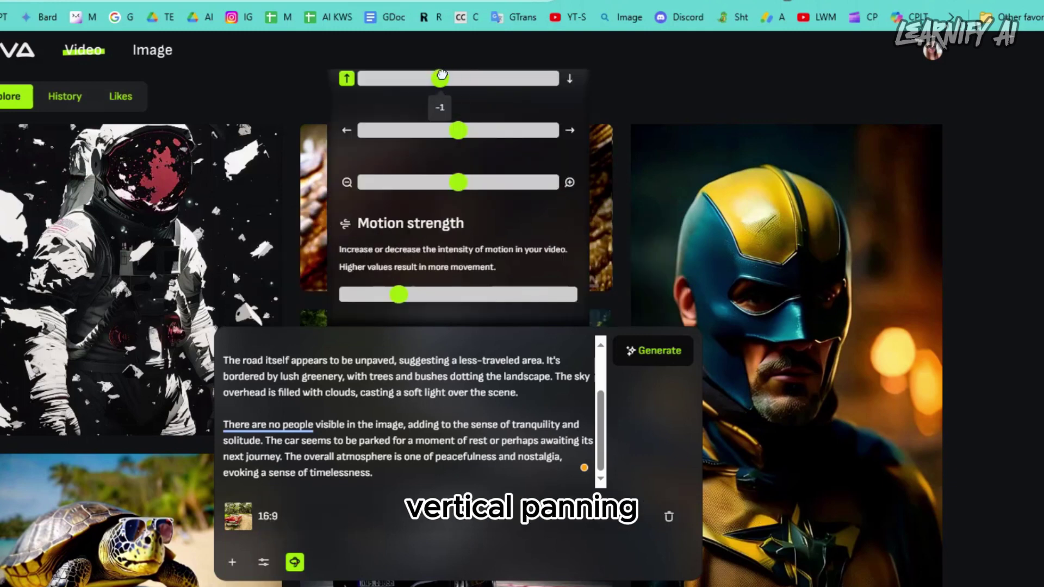
{"action": "mouse_move", "coordinate": [452, 129]}
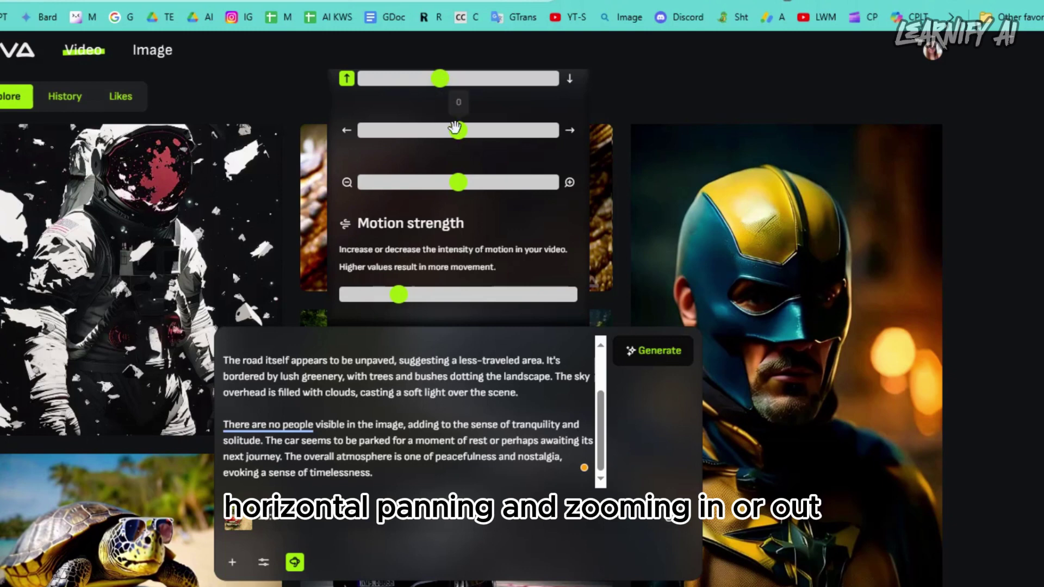
{"action": "left_click_drag", "start_coordinate": [452, 129], "coordinate": [439, 129]}
{"action": "mouse_move", "coordinate": [453, 181]}
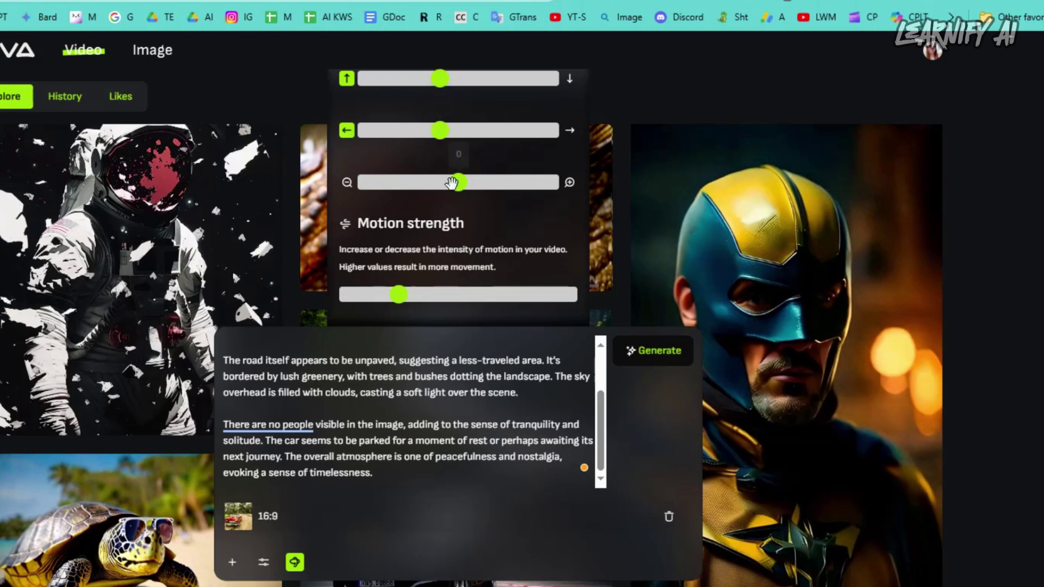
{"action": "left_click_drag", "start_coordinate": [436, 185], "coordinate": [403, 191]}
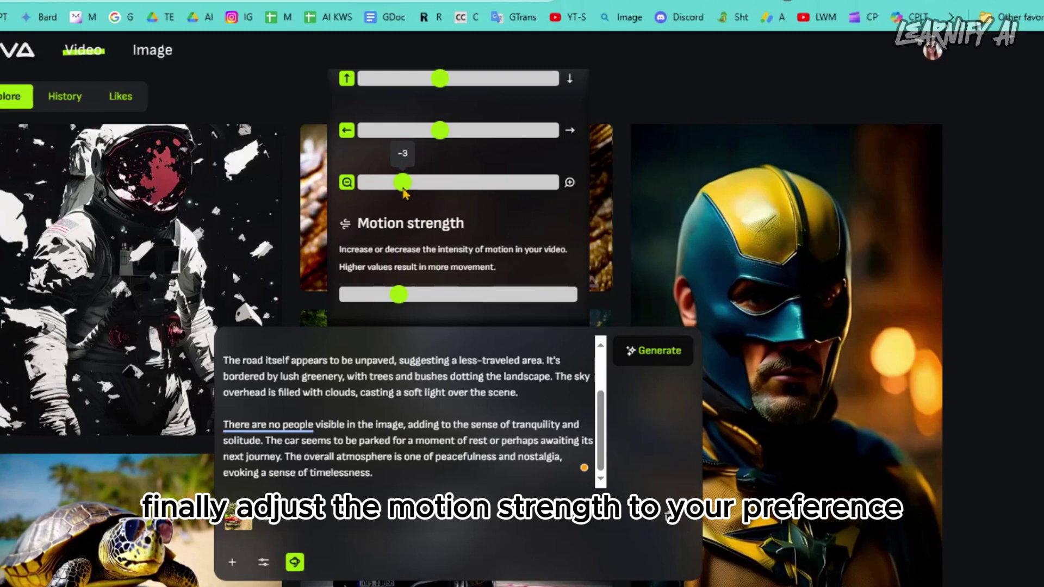
{"action": "left_click_drag", "start_coordinate": [398, 295], "coordinate": [536, 294]}
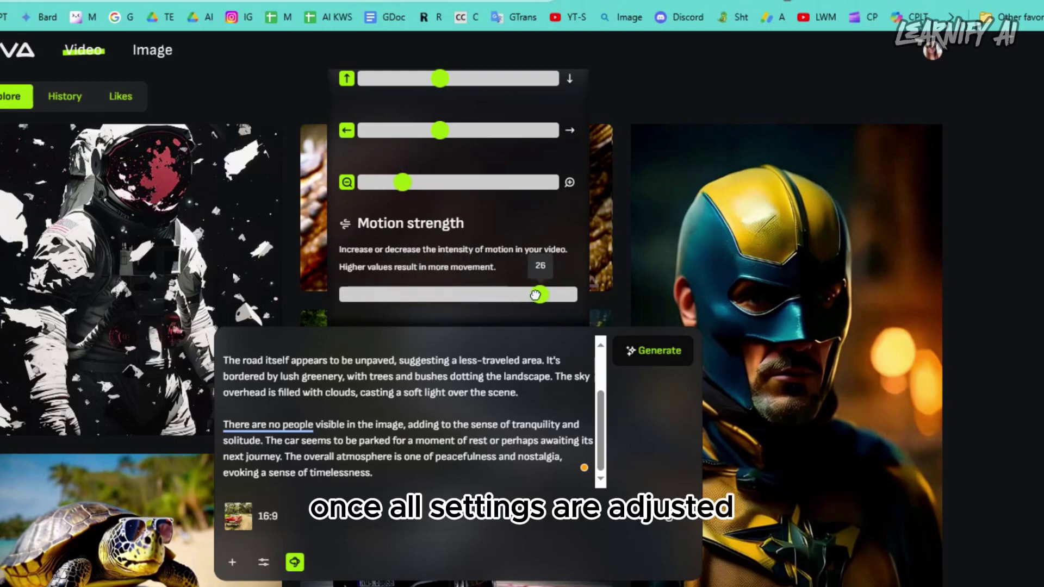
{"action": "left_click", "coordinate": [653, 354]}
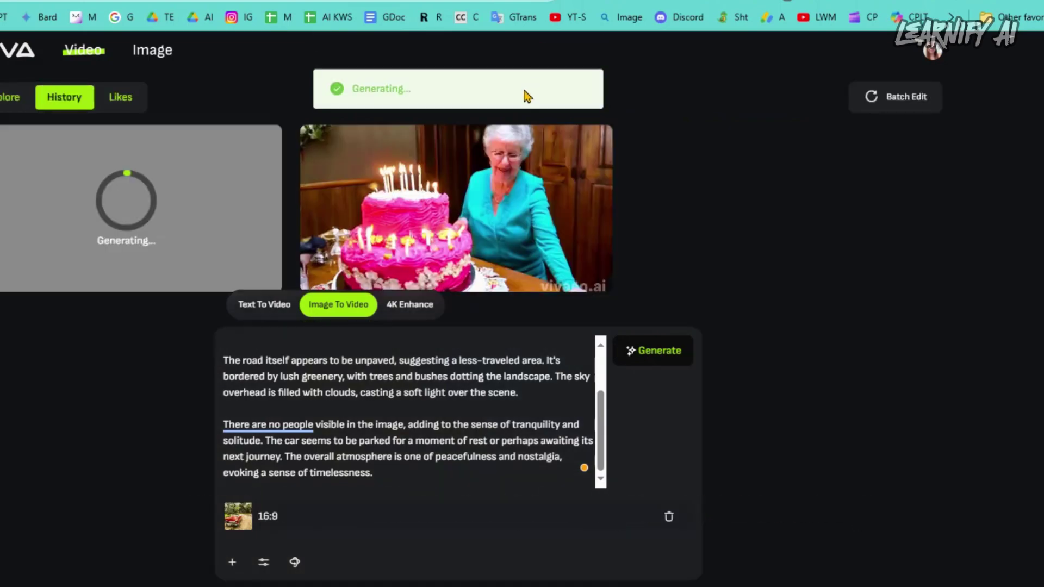
Preview the finished 4-second red vintage car video in History.
{"action": "left_click", "coordinate": [171, 210]}
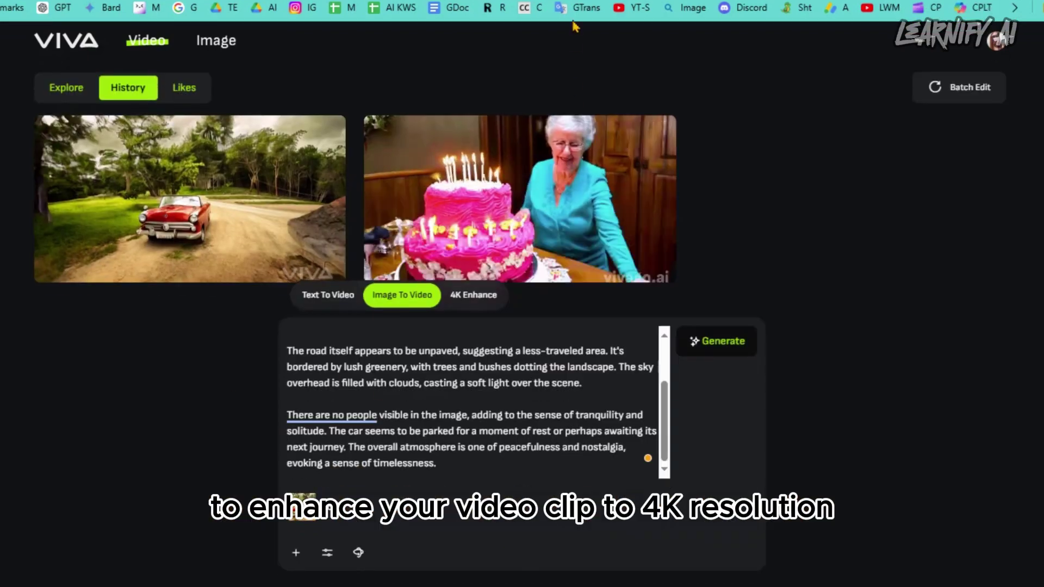
Upscale the birthday-cake video from history with 4K Enhance and play the enhanced result.
{"action": "left_click", "coordinate": [468, 305]}
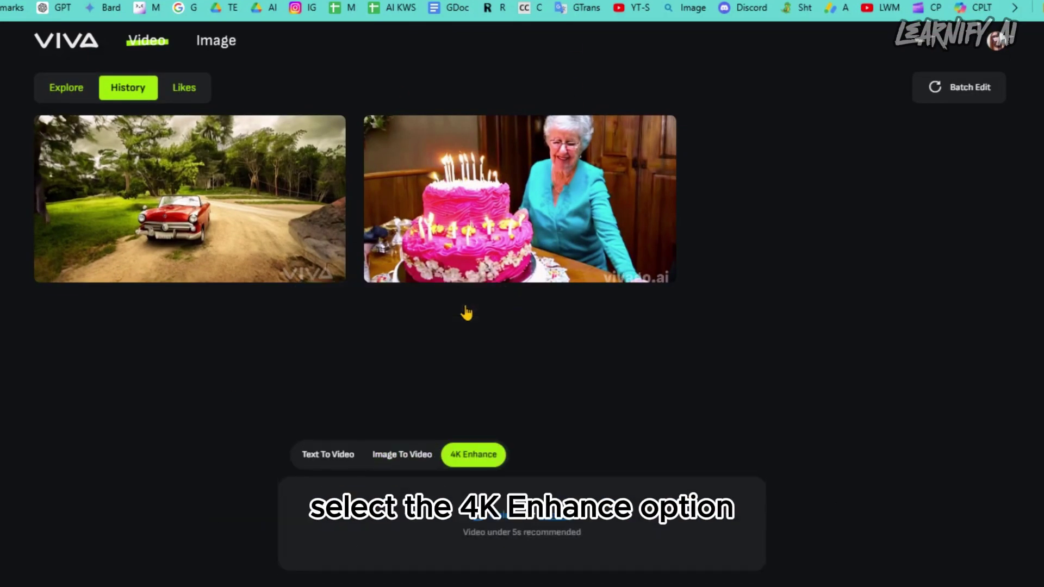
{"action": "left_click", "coordinate": [559, 525]}
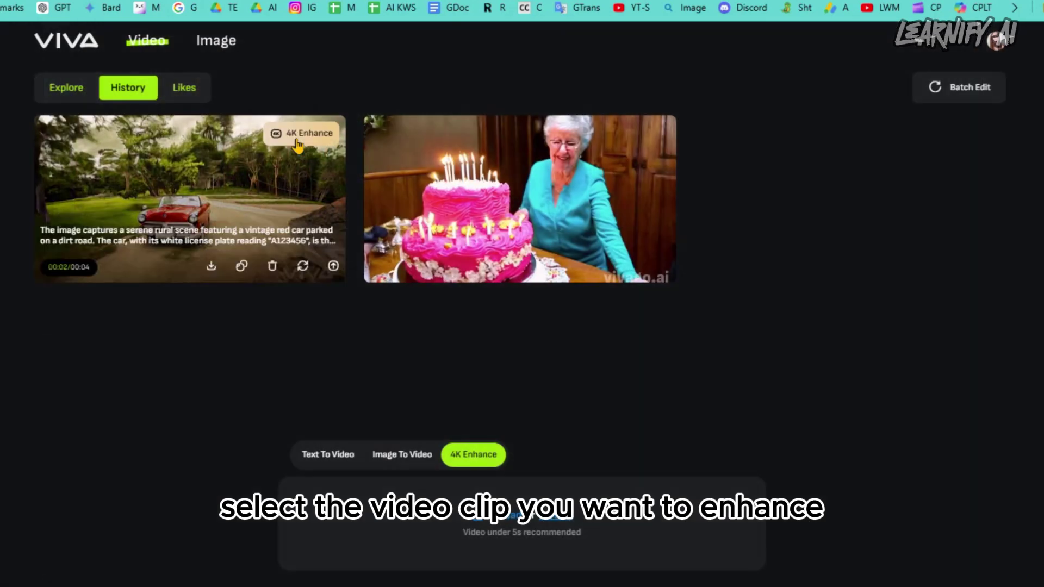
{"action": "left_click", "coordinate": [298, 134]}
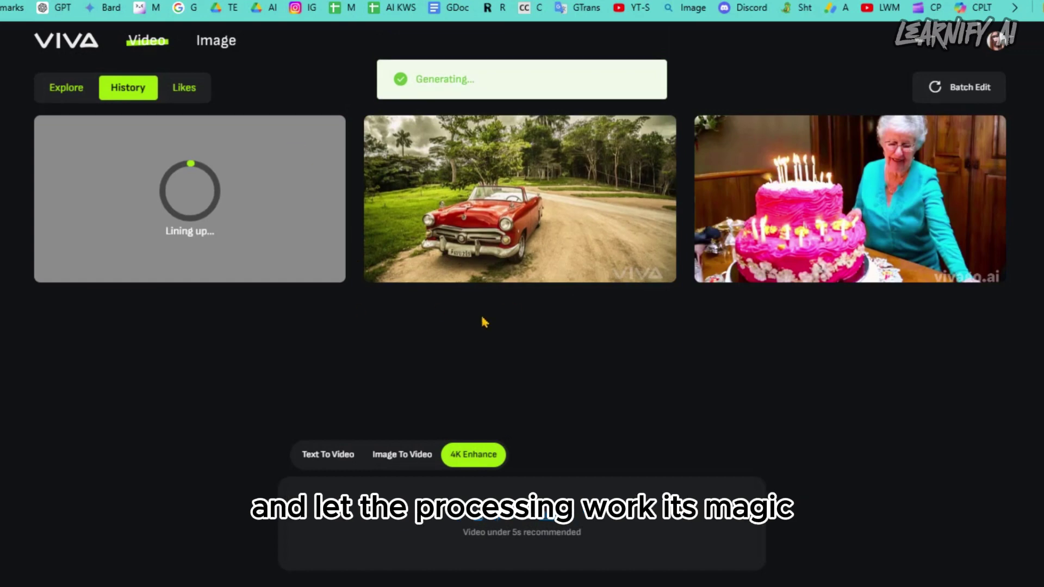
{"action": "mouse_move", "coordinate": [273, 202]}
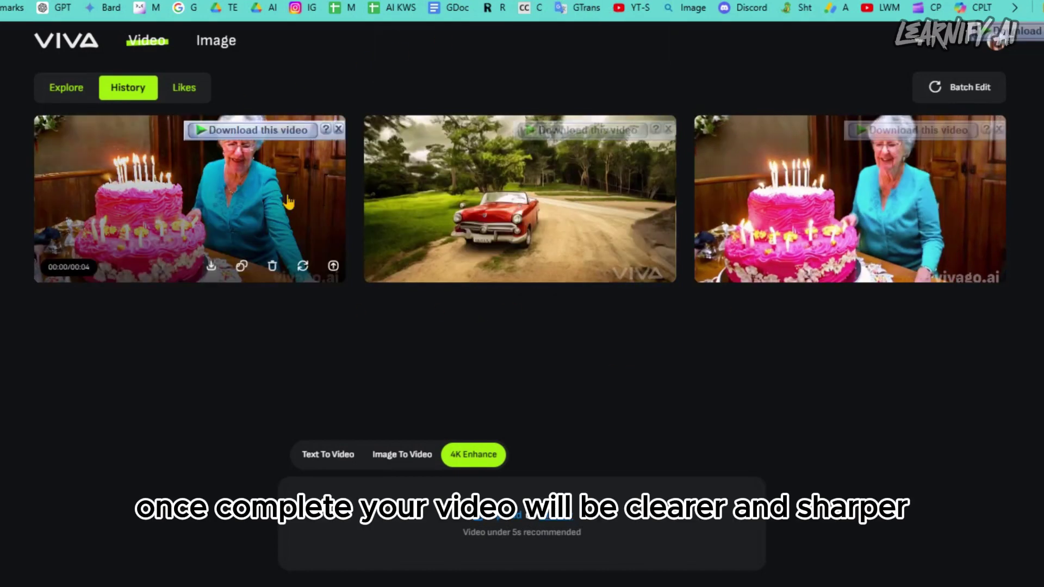
{"action": "left_click", "coordinate": [193, 202]}
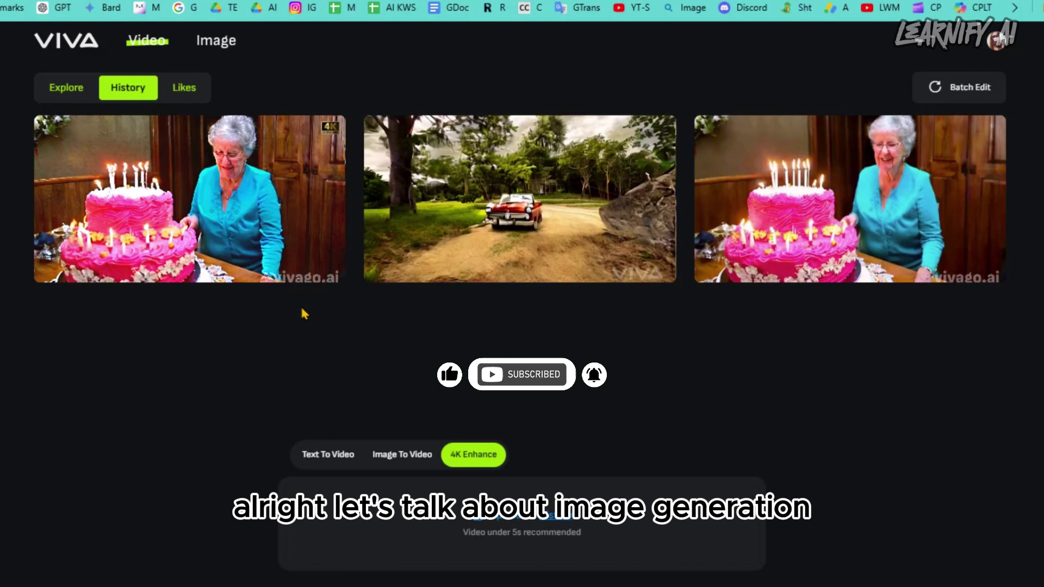
{"action": "mouse_move", "coordinate": [233, 200]}
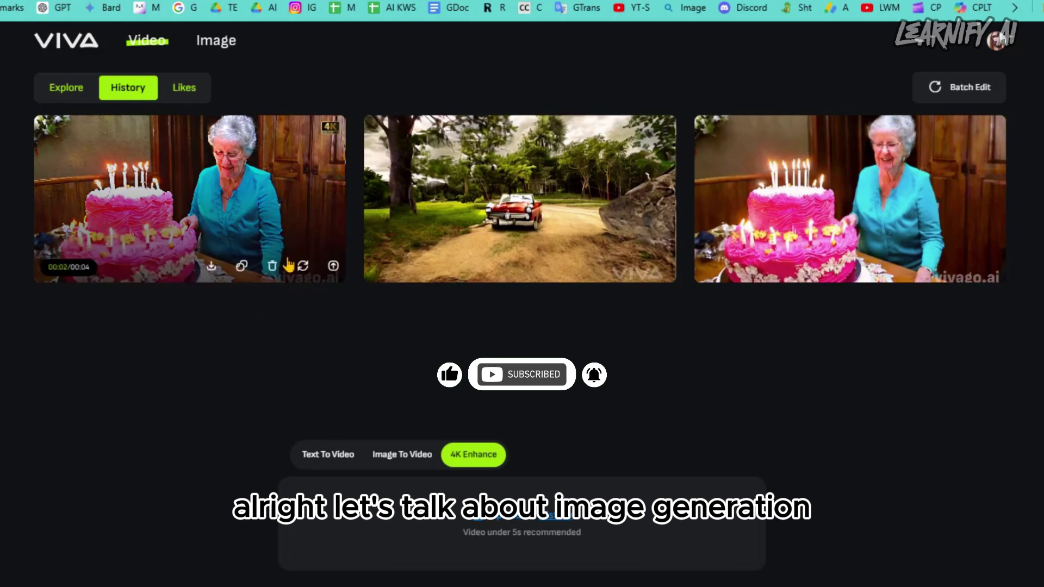
Go to the Image Generator, glance at Image to Text, and return to Text to Image.
{"action": "left_click", "coordinate": [224, 48]}
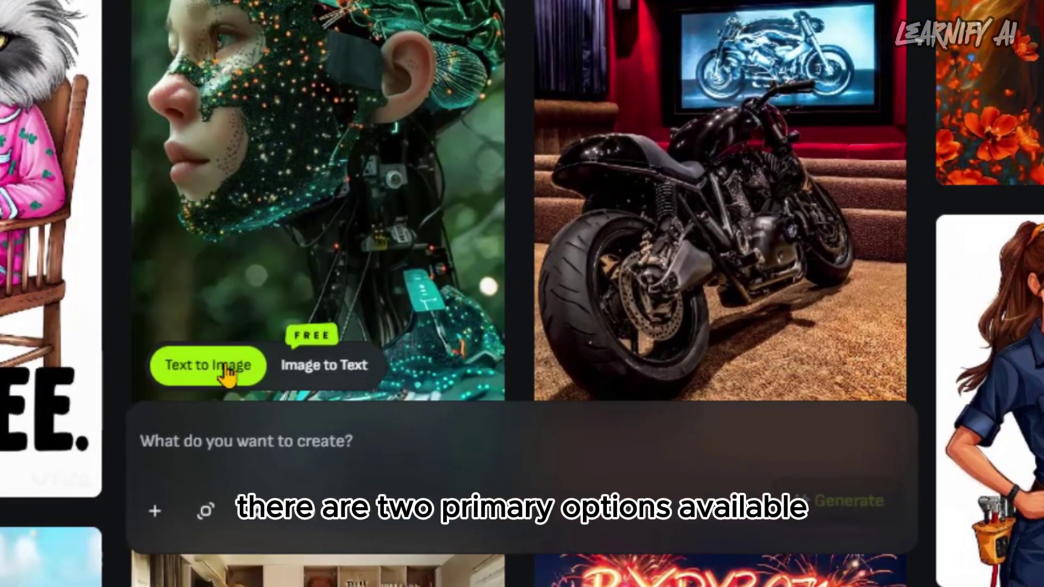
{"action": "left_click", "coordinate": [314, 381]}
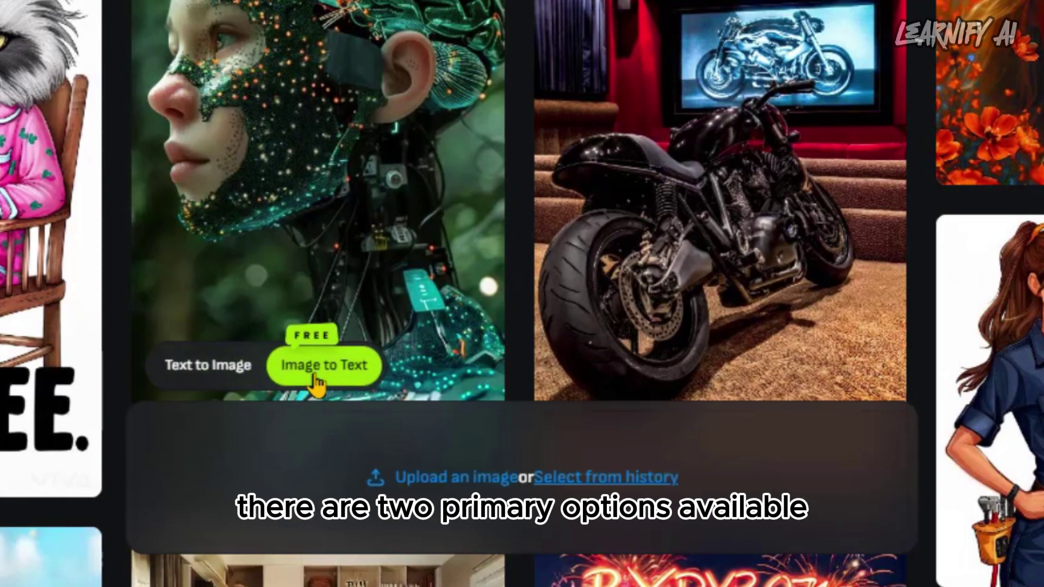
{"action": "left_click", "coordinate": [191, 376]}
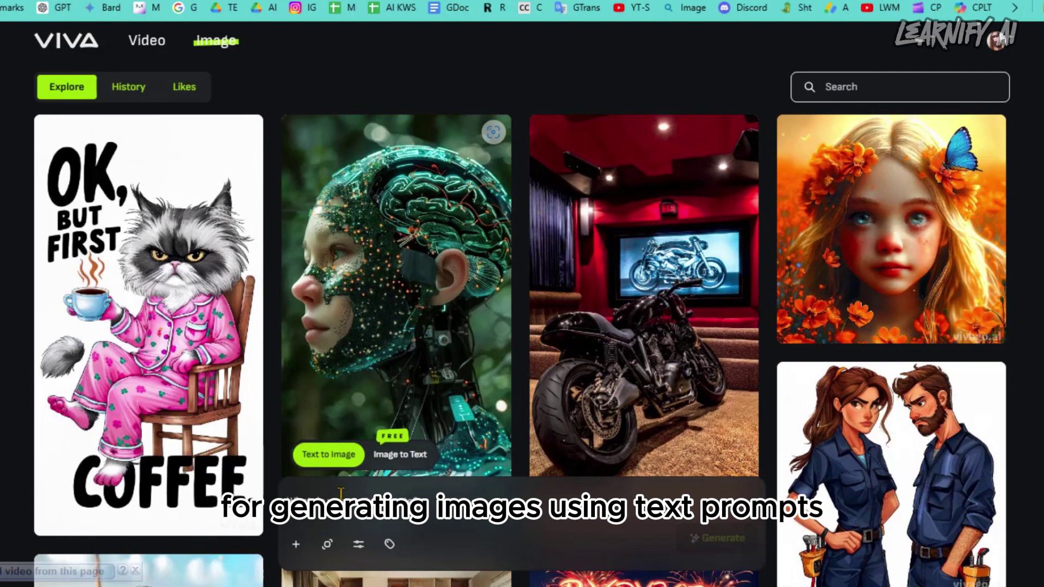
Paste the Harley motorbike prompt and set the aspect ratio to 16:9.
{"action": "left_click", "coordinate": [390, 544]}
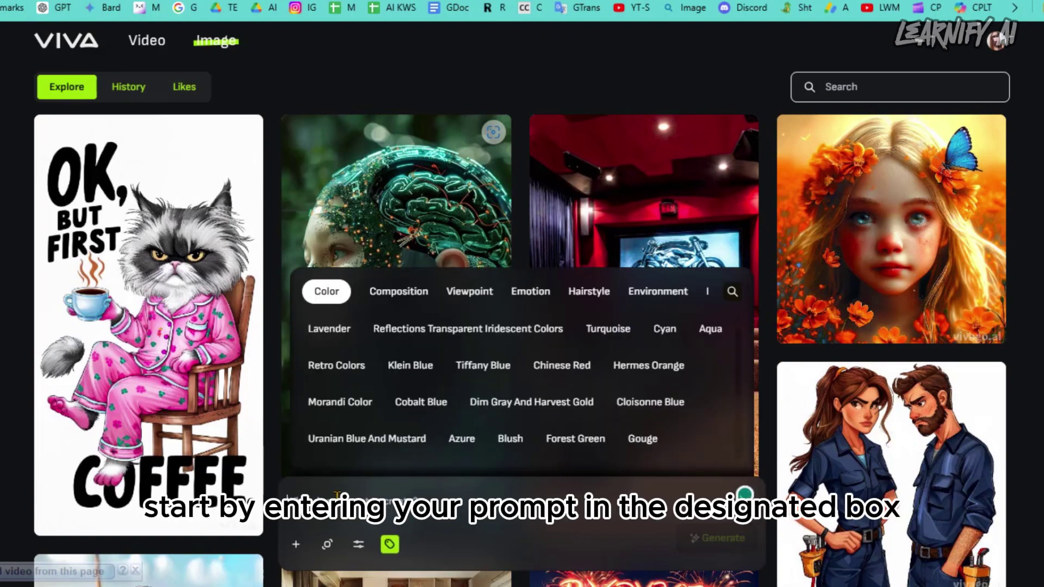
{"action": "key", "text": "ctrl+v"}
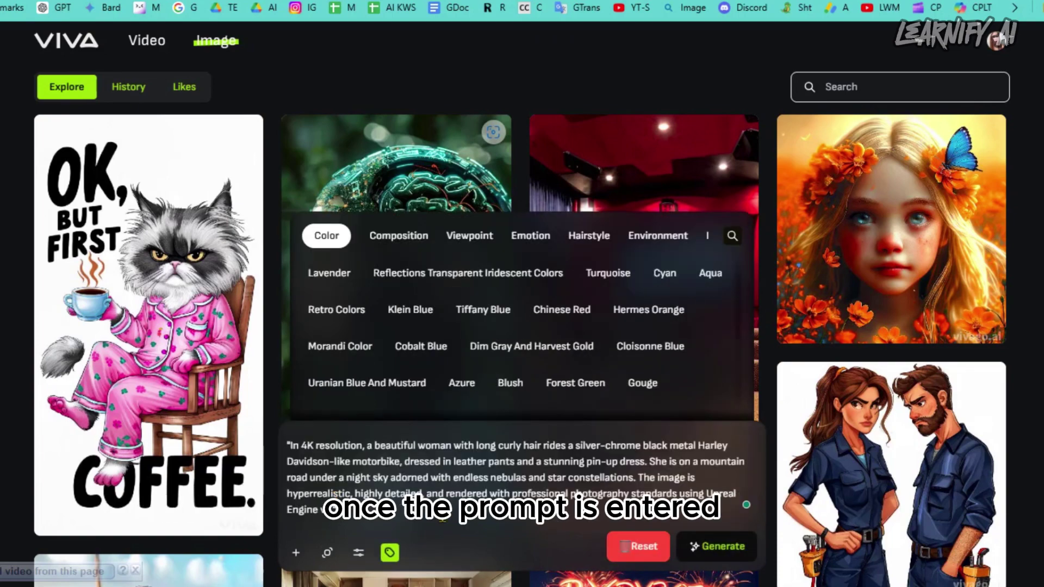
{"action": "left_click", "coordinate": [327, 553]}
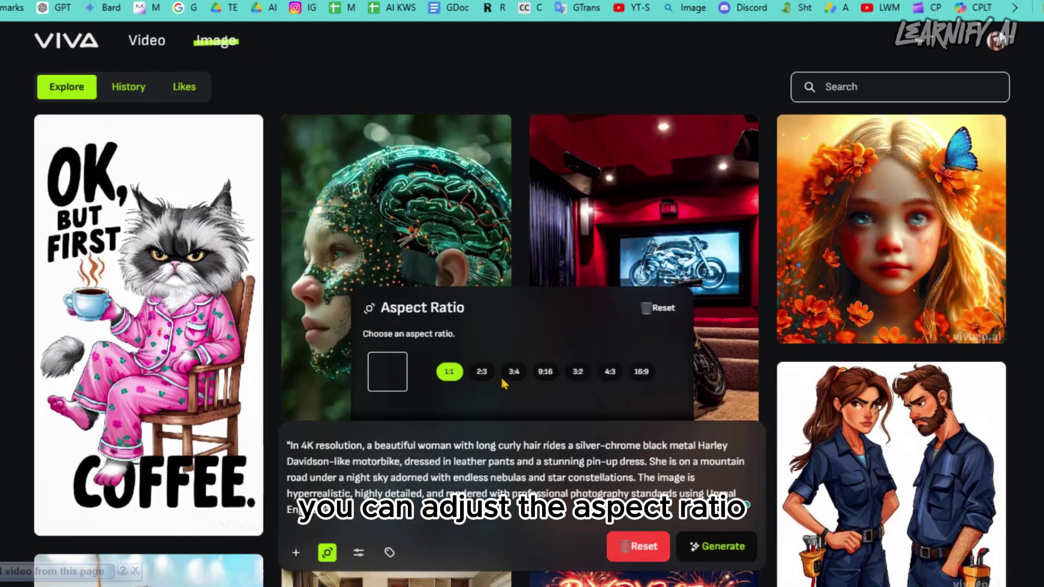
{"action": "left_click", "coordinate": [641, 373]}
Add negative prompt 'ugly, low quality' in Settings and generate the images.
{"action": "left_click", "coordinate": [359, 553]}
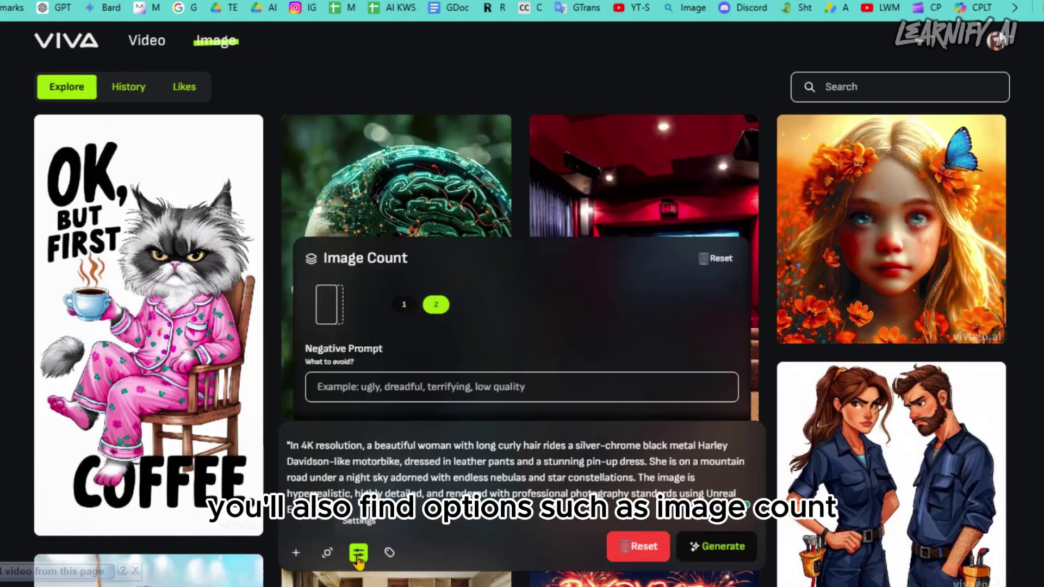
{"action": "left_click", "coordinate": [424, 389]}
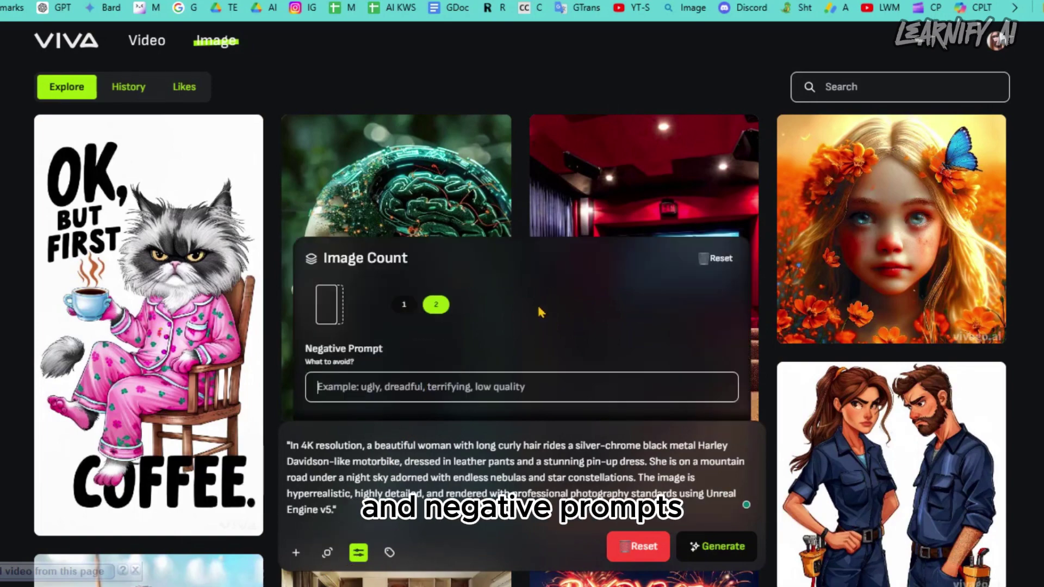
{"action": "type", "text": "ugly, low quality, nude, bad"}
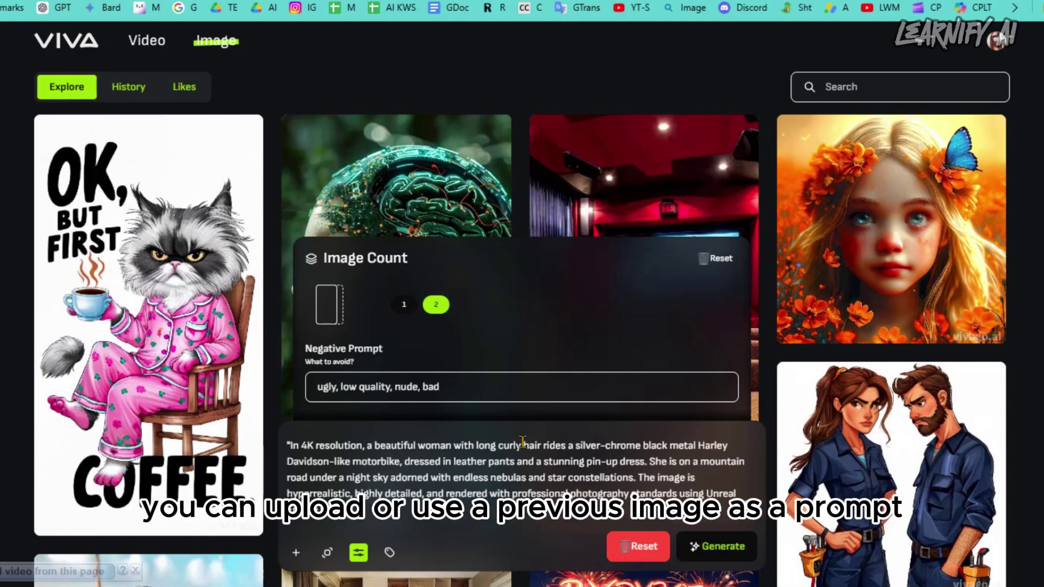
{"action": "left_click", "coordinate": [710, 554]}
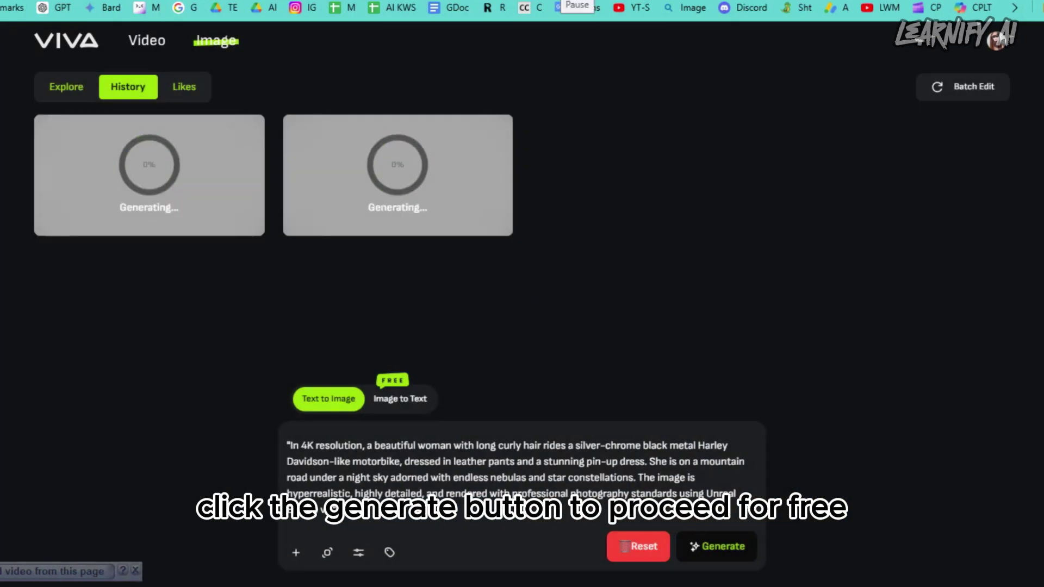
{"action": "left_click", "coordinate": [182, 166]}
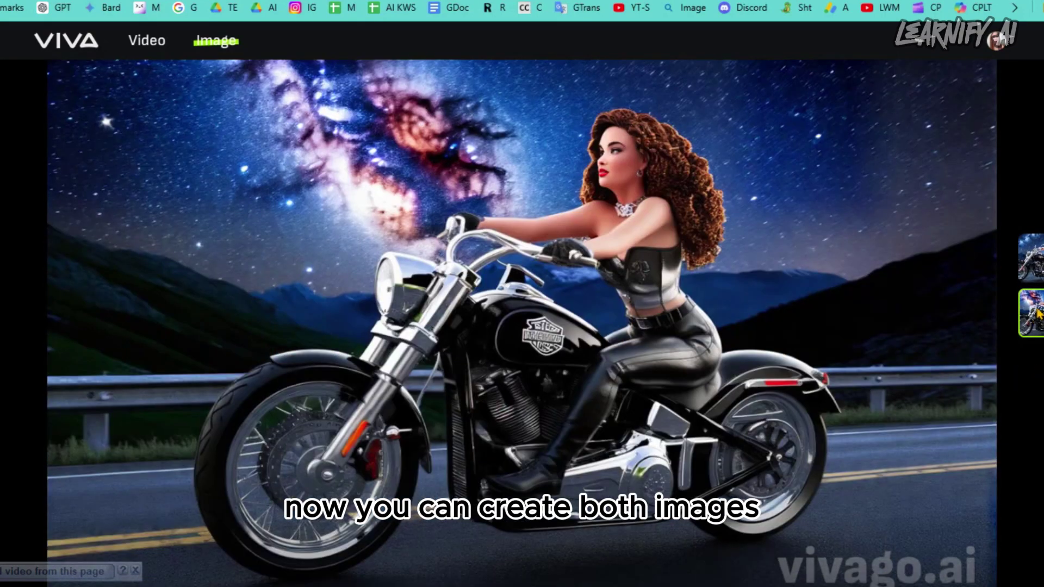
{"action": "left_click", "coordinate": [1029, 258]}
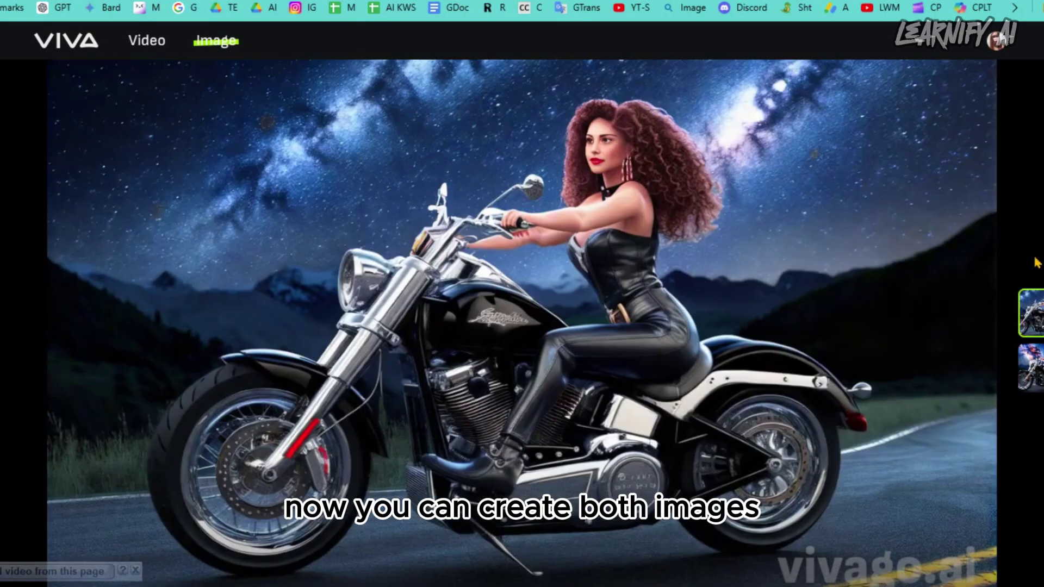
{"action": "key", "text": "Escape"}
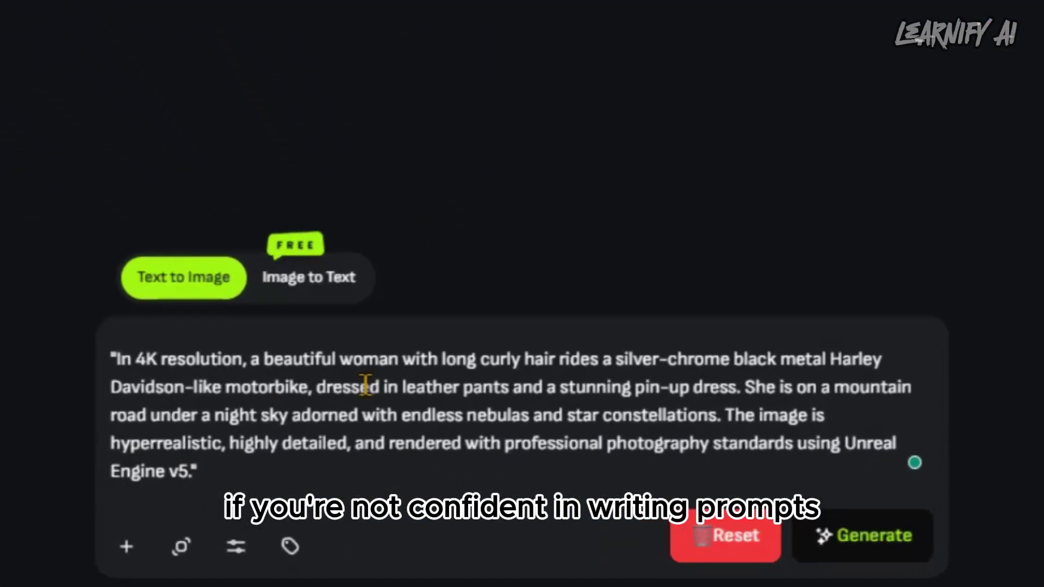
Replace the motorbike prompt with 'Very Beautiful lady' and show the keyword tag suggestions.
{"action": "key", "text": "ctrl+a"}
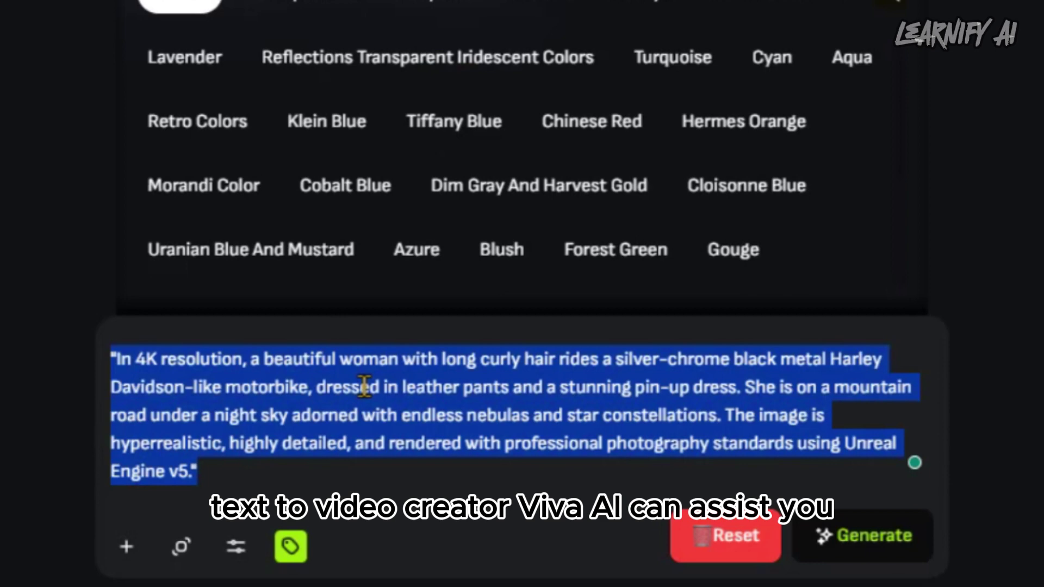
{"action": "key", "text": "BackSpace"}
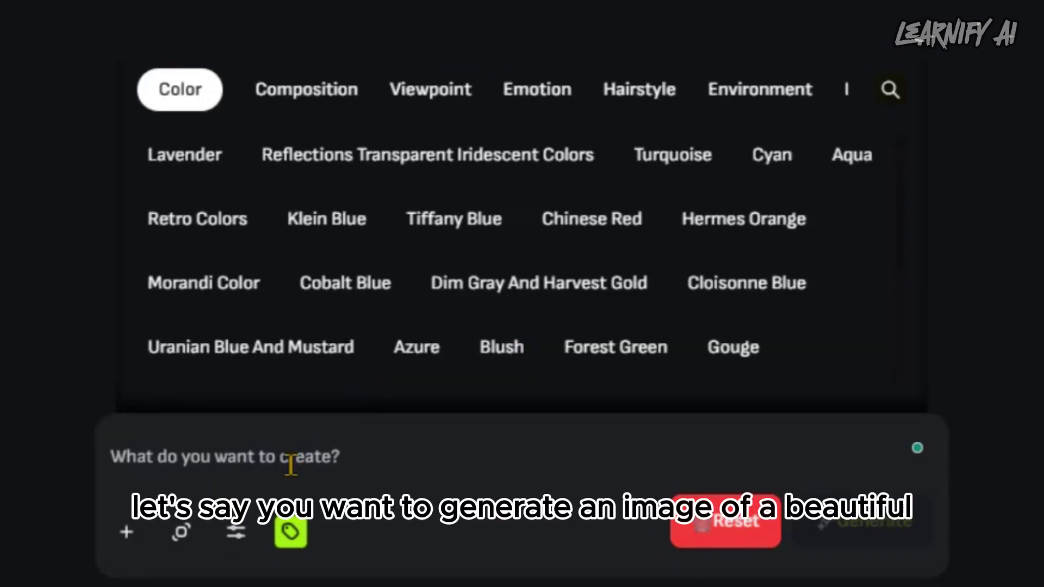
{"action": "type", "text": "Very B"}
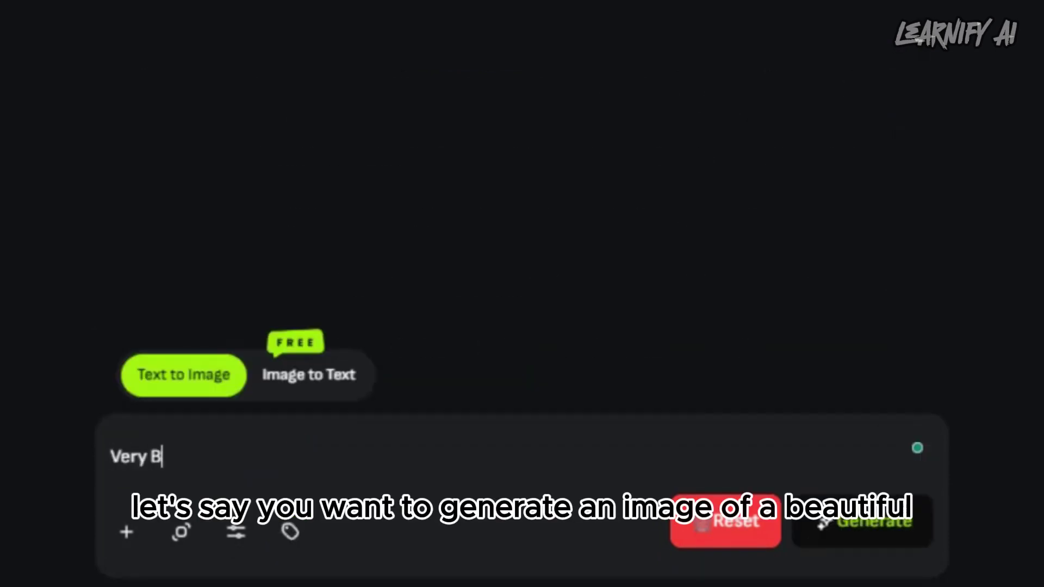
{"action": "type", "text": "eautiful lady"}
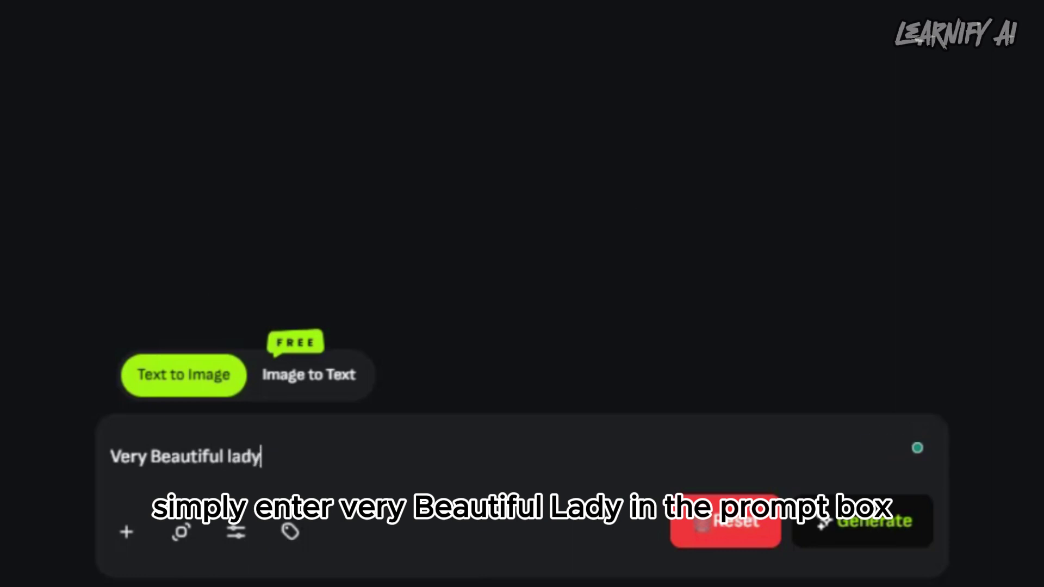
{"action": "left_click", "coordinate": [290, 532]}
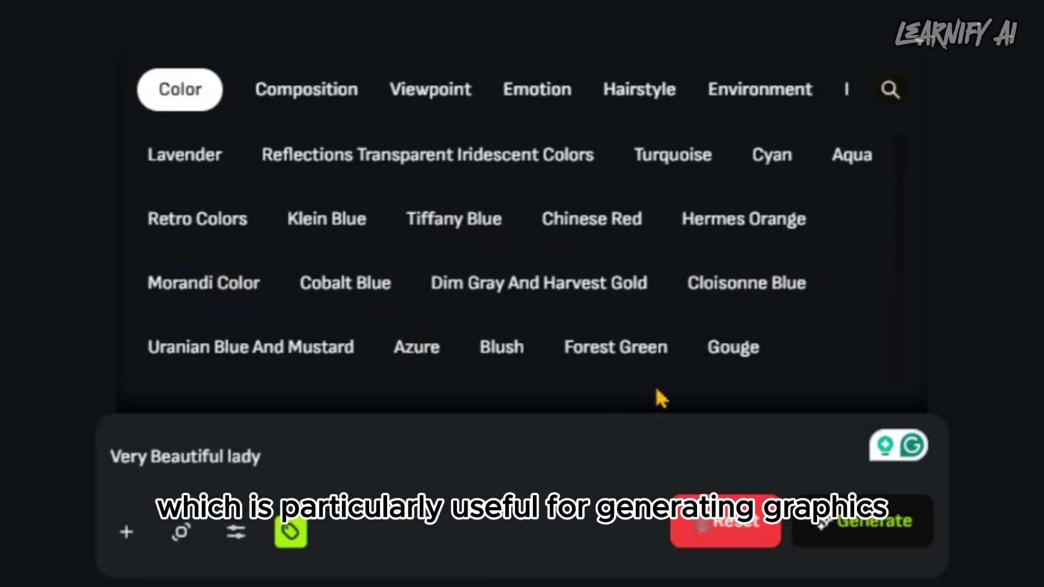
Add Sony Fe Gm composition, Portrait viewpoint, Smile emotion and Colored Inner Hair tags.
{"action": "left_click", "coordinate": [292, 98]}
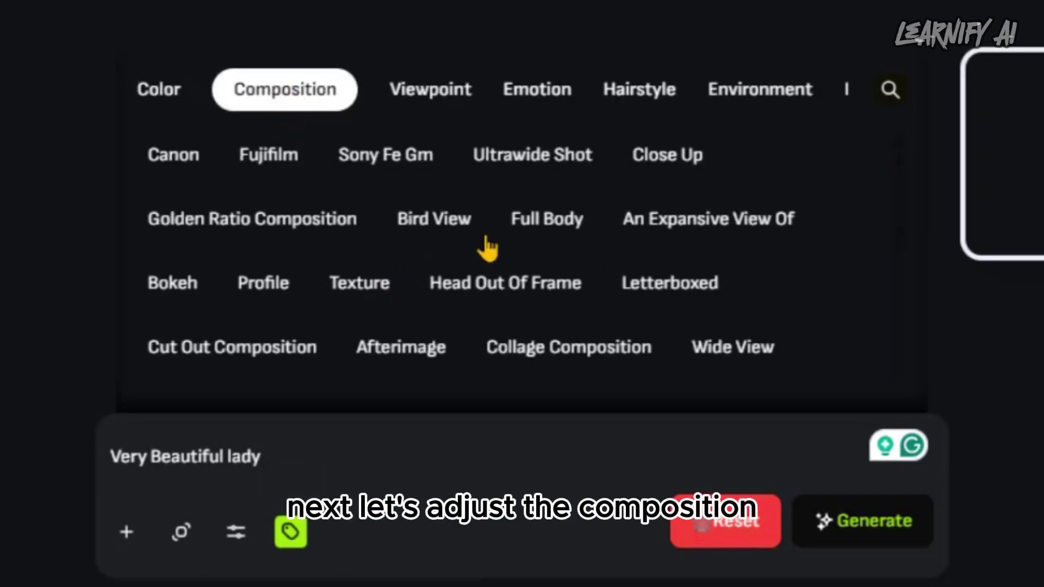
{"action": "mouse_move", "coordinate": [535, 177]}
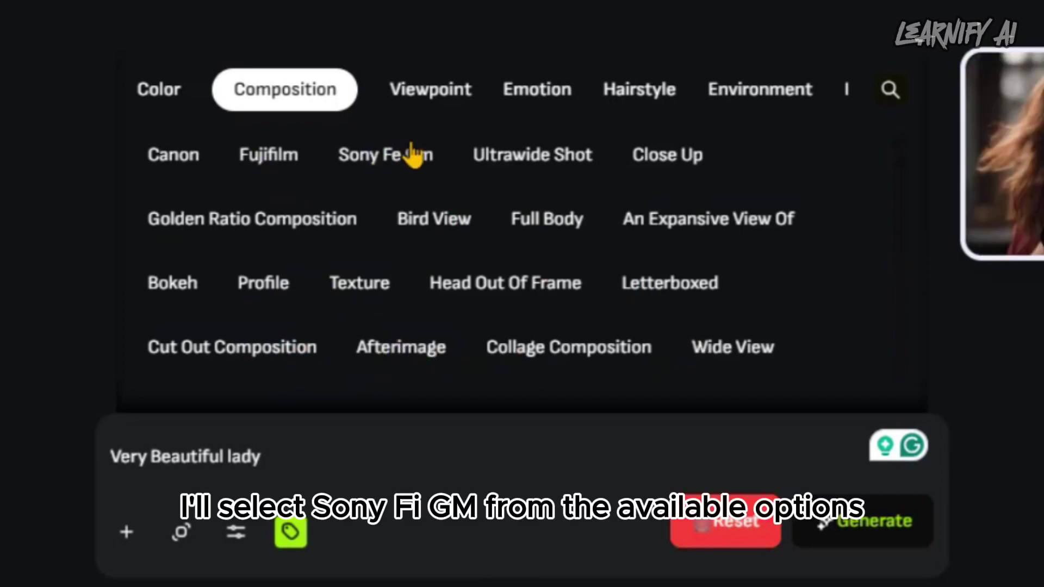
{"action": "left_click", "coordinate": [373, 173]}
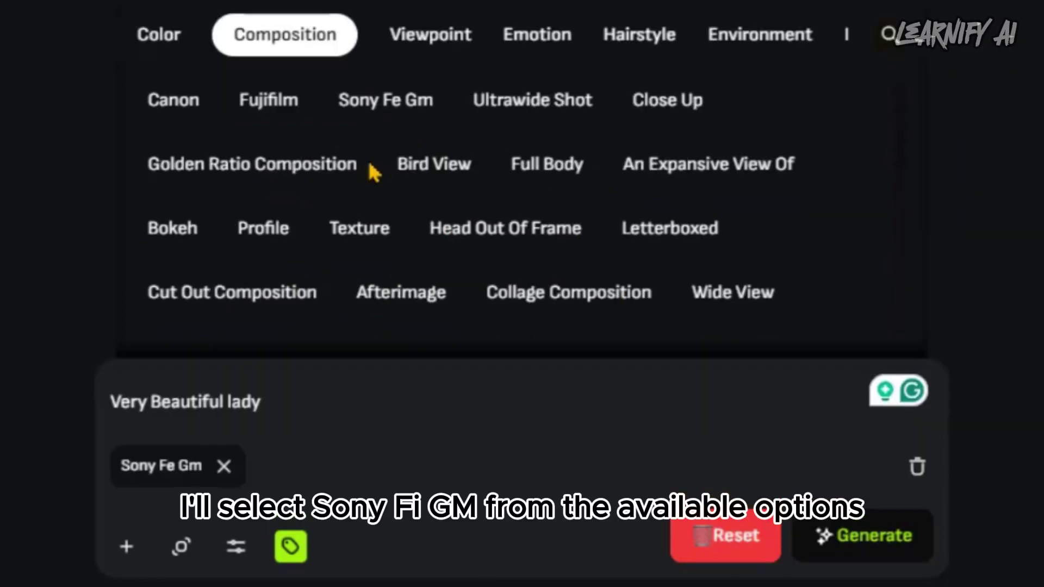
{"action": "left_click", "coordinate": [427, 44]}
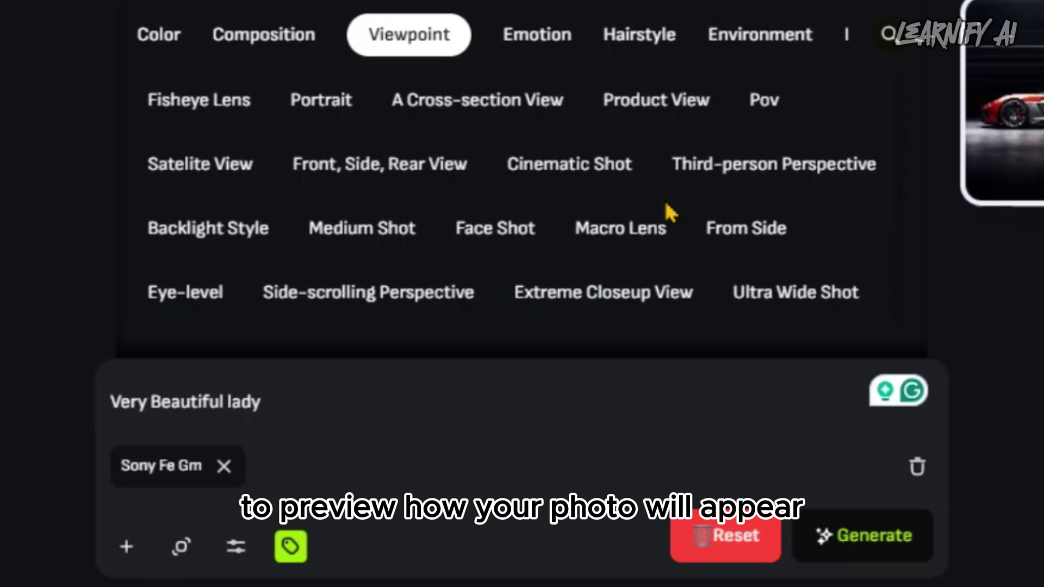
{"action": "left_click", "coordinate": [304, 102]}
{"action": "left_click", "coordinate": [537, 34]}
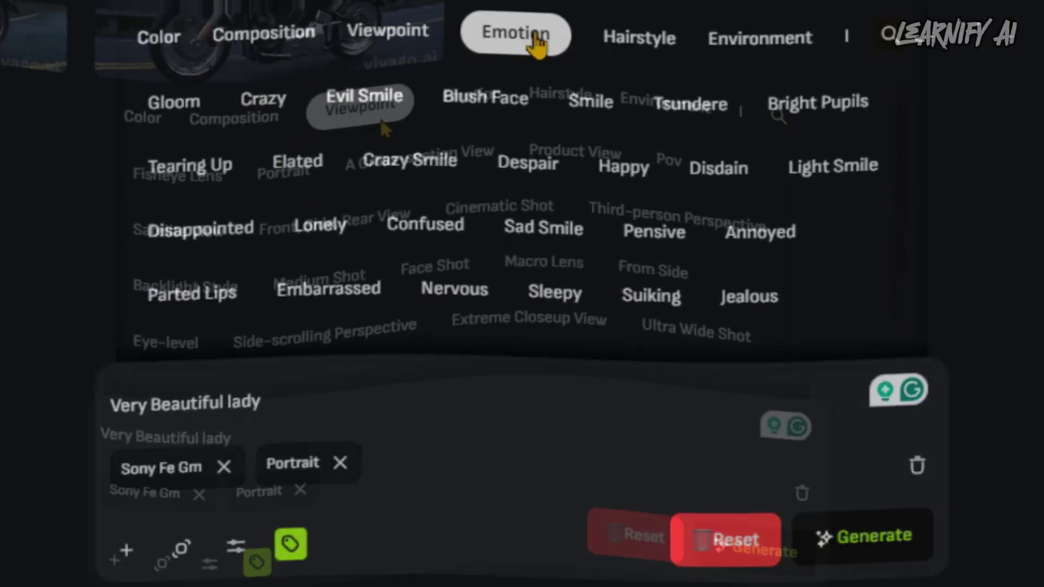
{"action": "left_click", "coordinate": [515, 165]}
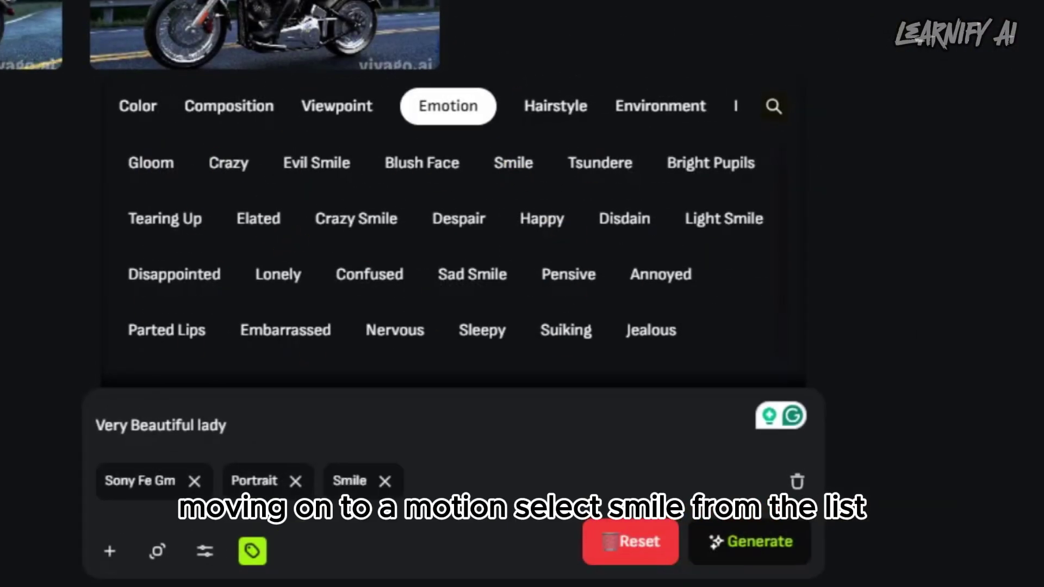
{"action": "left_click", "coordinate": [559, 108]}
{"action": "mouse_move", "coordinate": [230, 289]}
{"action": "left_click", "coordinate": [356, 158]}
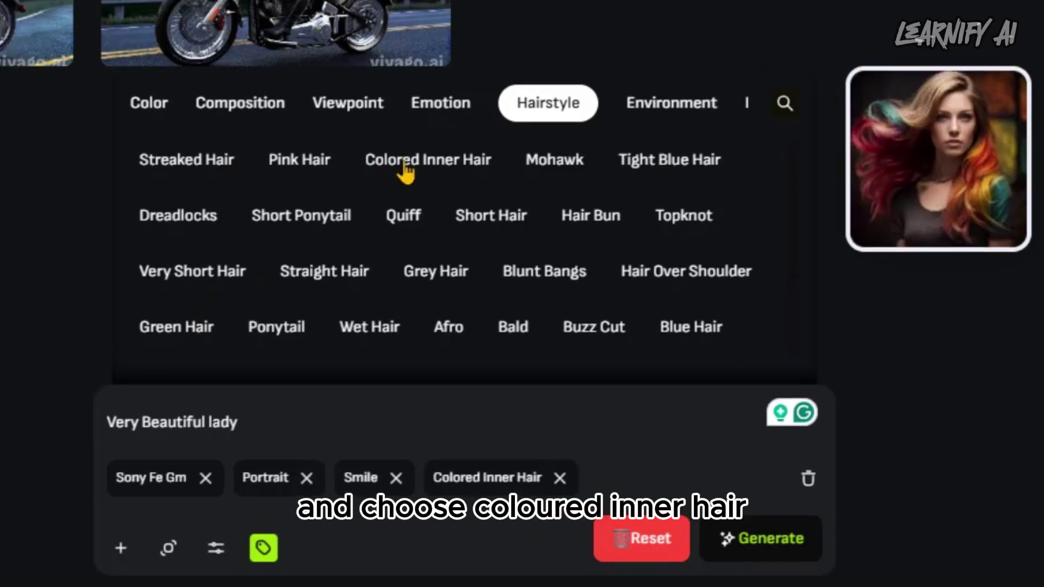
Add Cathedral environment, Bright lighting and Realistic style tags.
{"action": "left_click", "coordinate": [661, 106]}
{"action": "mouse_move", "coordinate": [668, 169]}
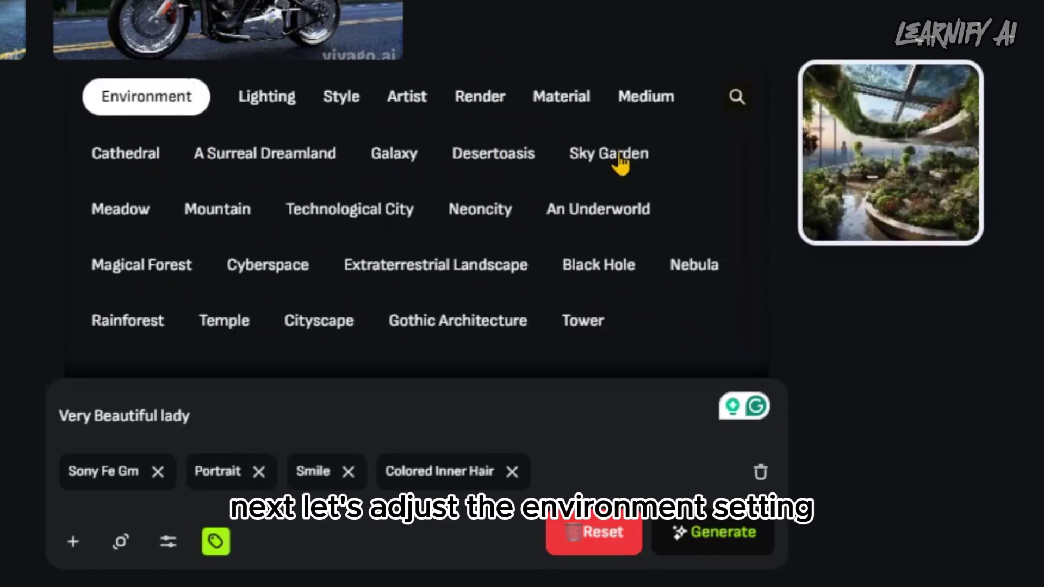
{"action": "mouse_move", "coordinate": [514, 333]}
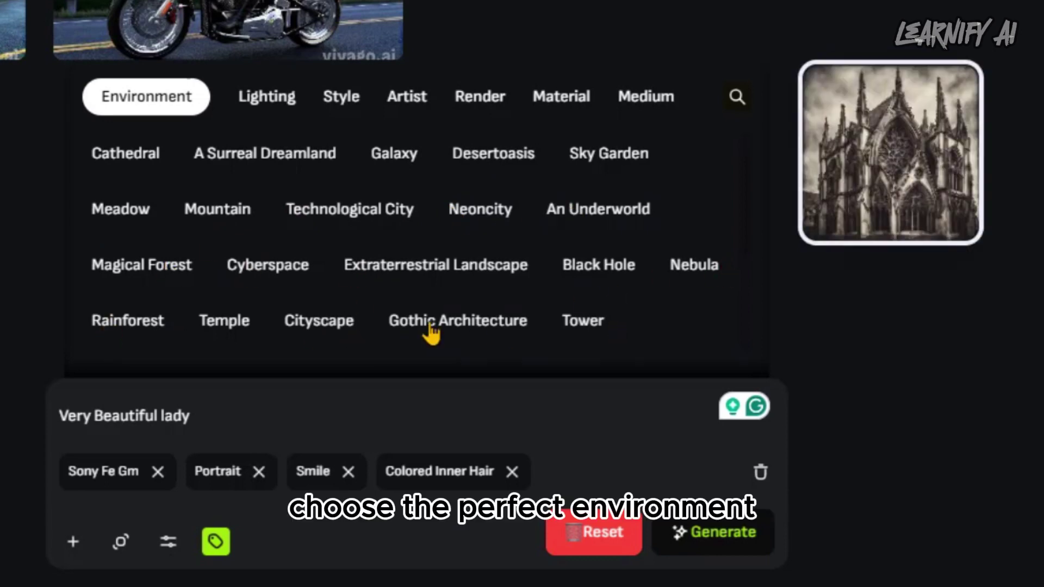
{"action": "left_click", "coordinate": [133, 154]}
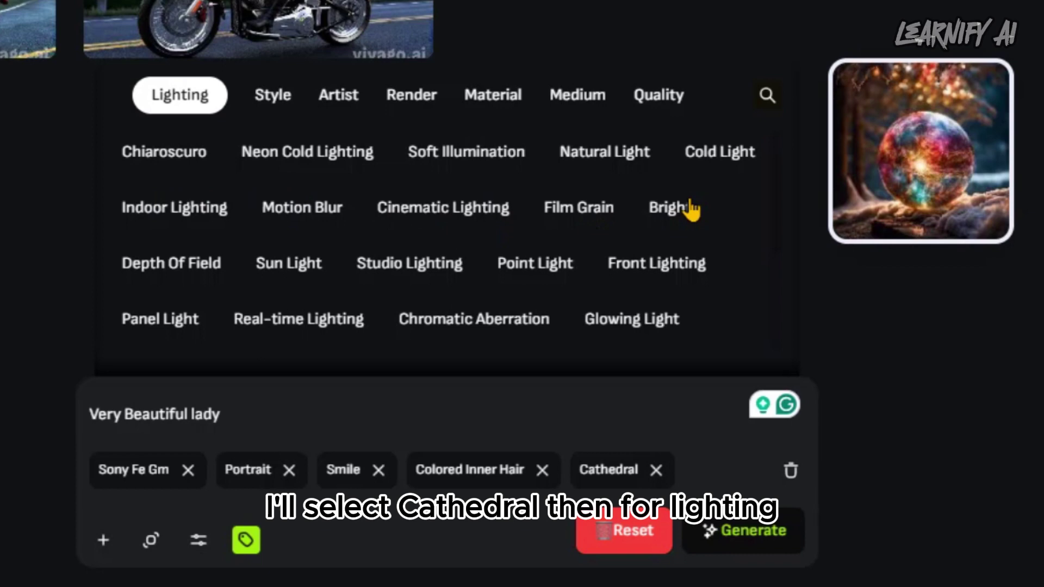
{"action": "left_click", "coordinate": [692, 208]}
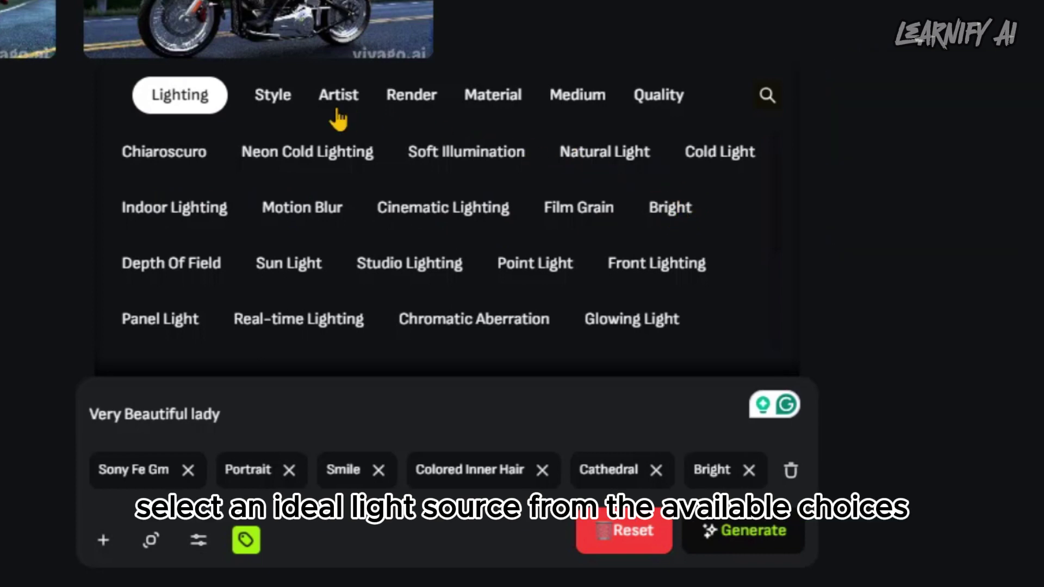
{"action": "left_click", "coordinate": [260, 107]}
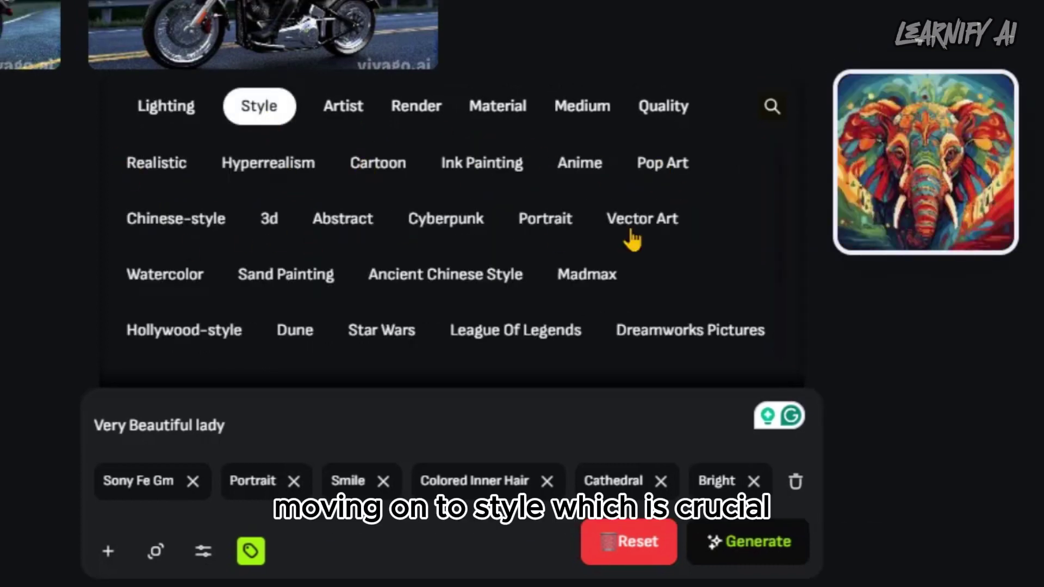
{"action": "left_click", "coordinate": [154, 165]}
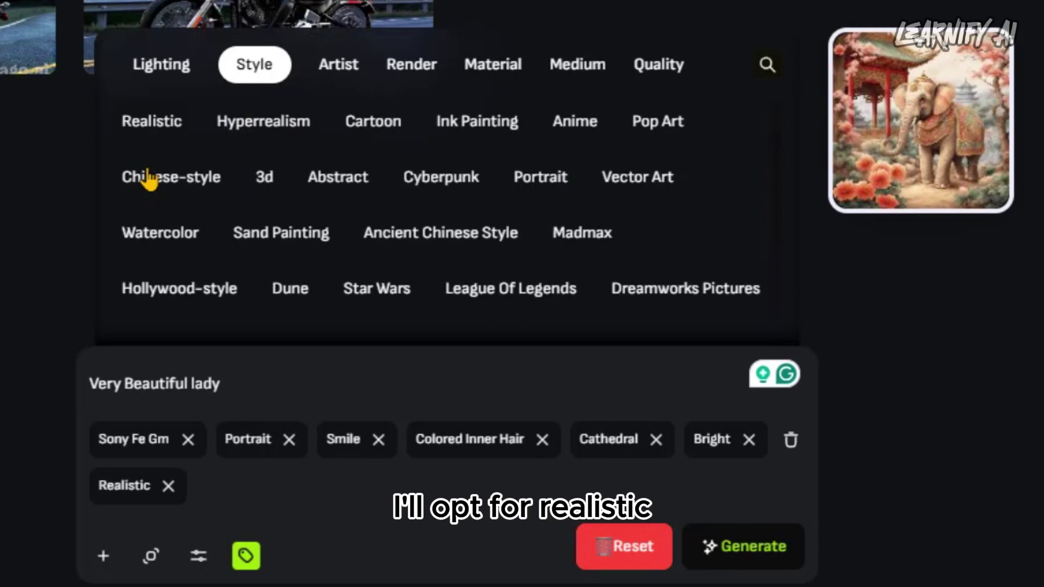
Add Octane Render, Water Ripple Texture, Photography, Ultra-high Clarity and Hyper Quality tags, then generate.
{"action": "left_click", "coordinate": [340, 66]}
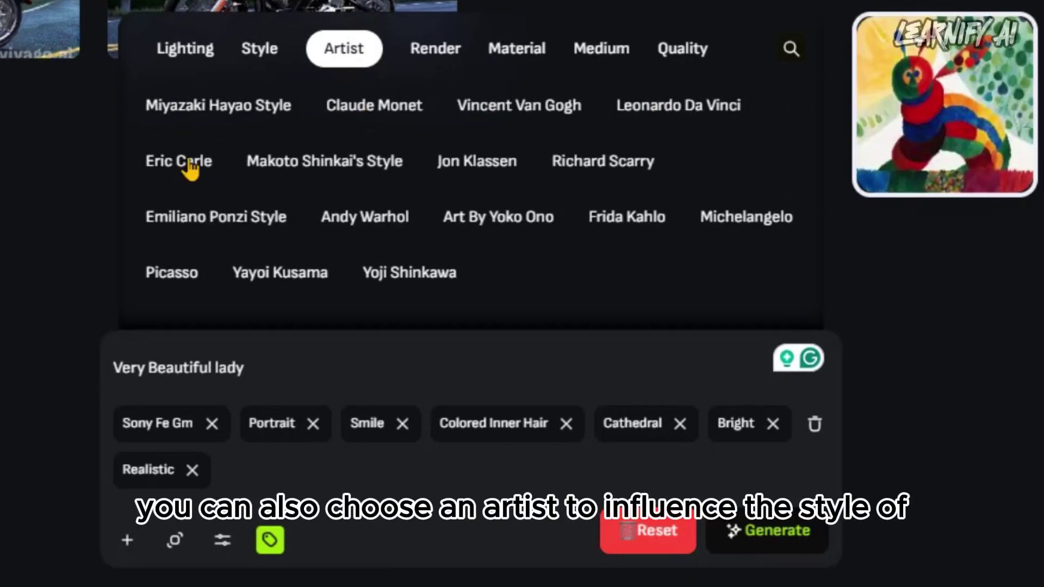
{"action": "left_click", "coordinate": [423, 54]}
{"action": "left_click", "coordinate": [179, 120]}
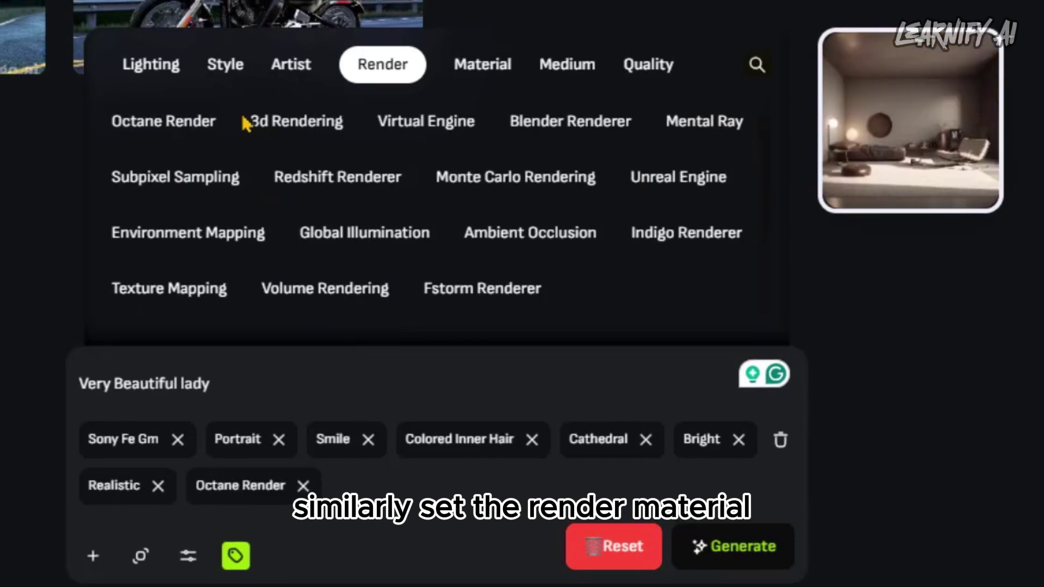
{"action": "left_click", "coordinate": [482, 61]}
{"action": "left_click", "coordinate": [315, 117]}
{"action": "left_click", "coordinate": [511, 61]}
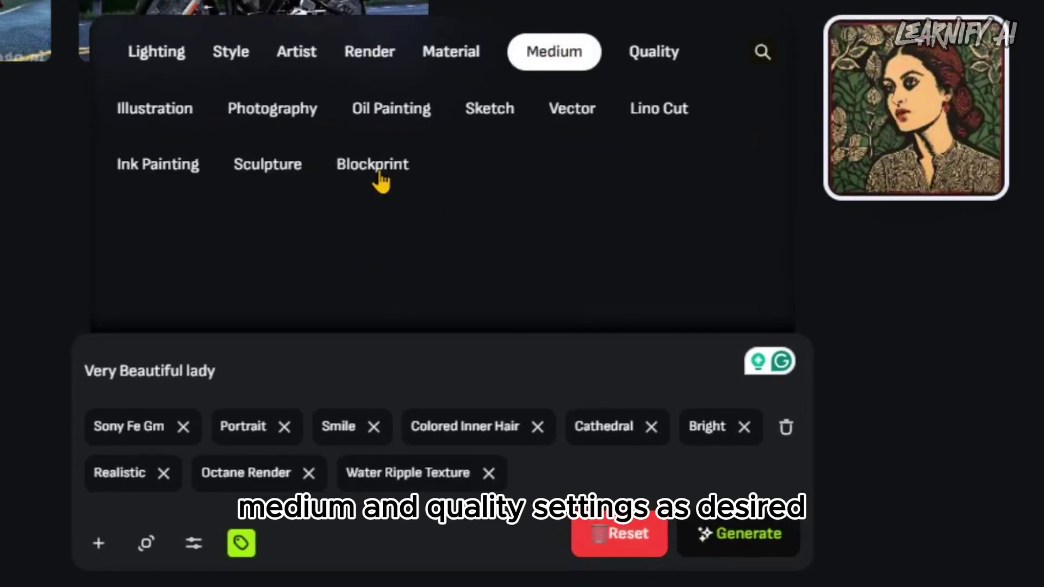
{"action": "left_click", "coordinate": [261, 114]}
{"action": "left_click", "coordinate": [654, 51]}
{"action": "left_click", "coordinate": [501, 121]}
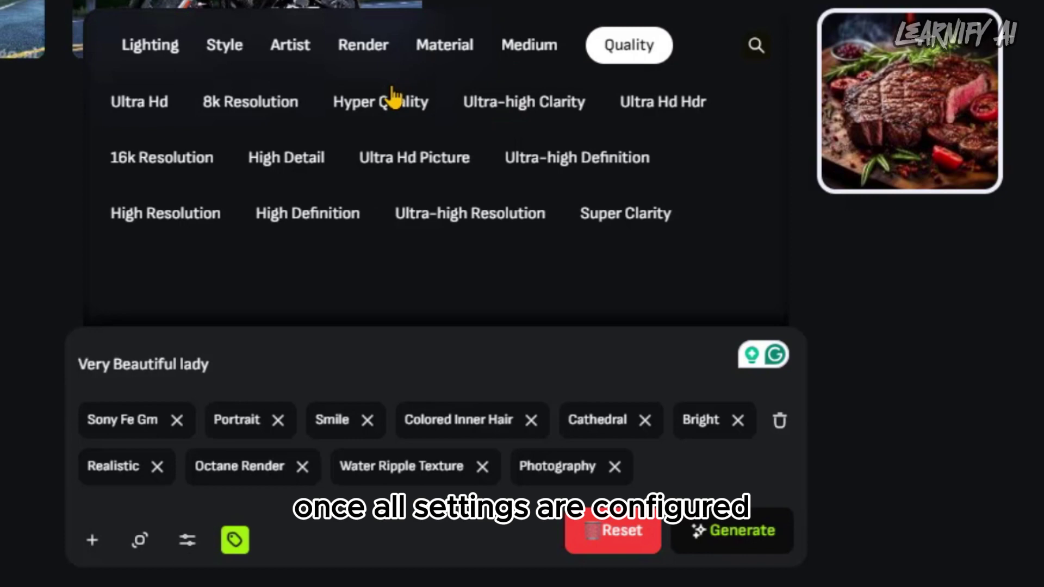
{"action": "left_click", "coordinate": [391, 102]}
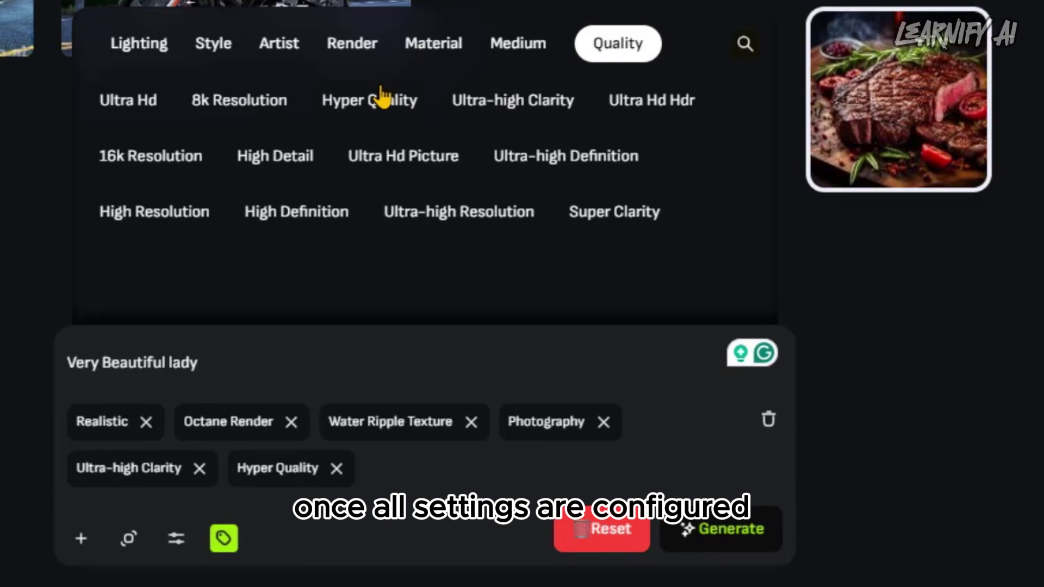
{"action": "left_click", "coordinate": [746, 535]}
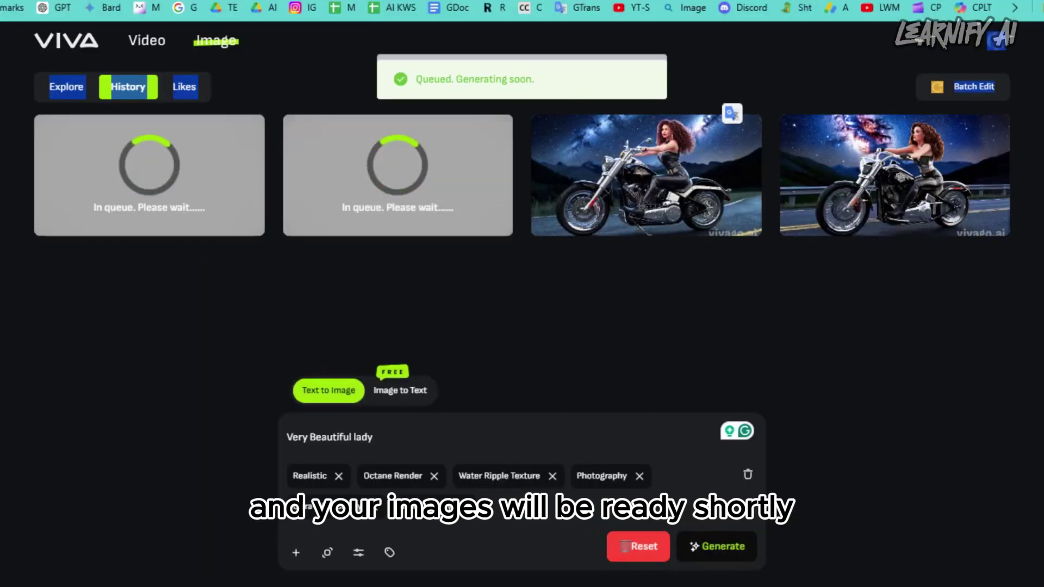
View the second smiling-woman water-ripple portrait full size and scroll through it.
{"action": "left_click", "coordinate": [400, 181]}
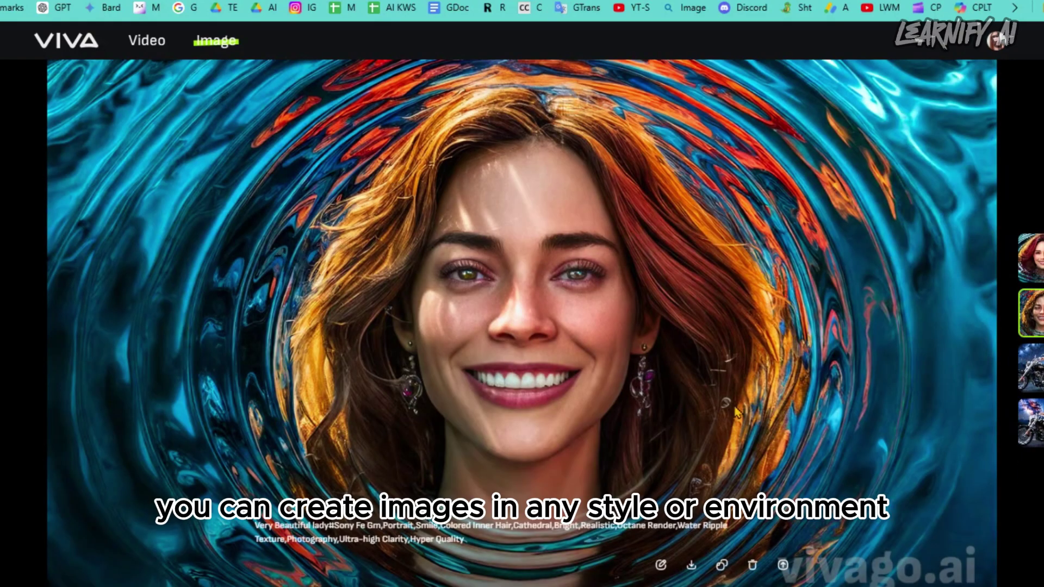
{"action": "scroll", "coordinate": [541, 419], "scroll_direction": "up", "scroll_amount": 1}
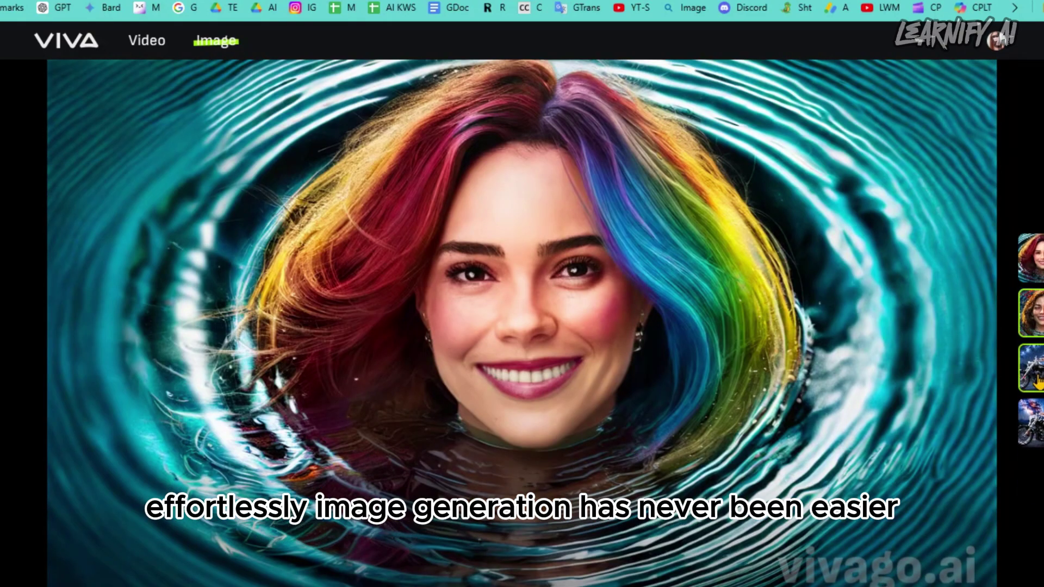
{"action": "scroll", "coordinate": [920, 467], "scroll_direction": "down", "scroll_amount": 1}
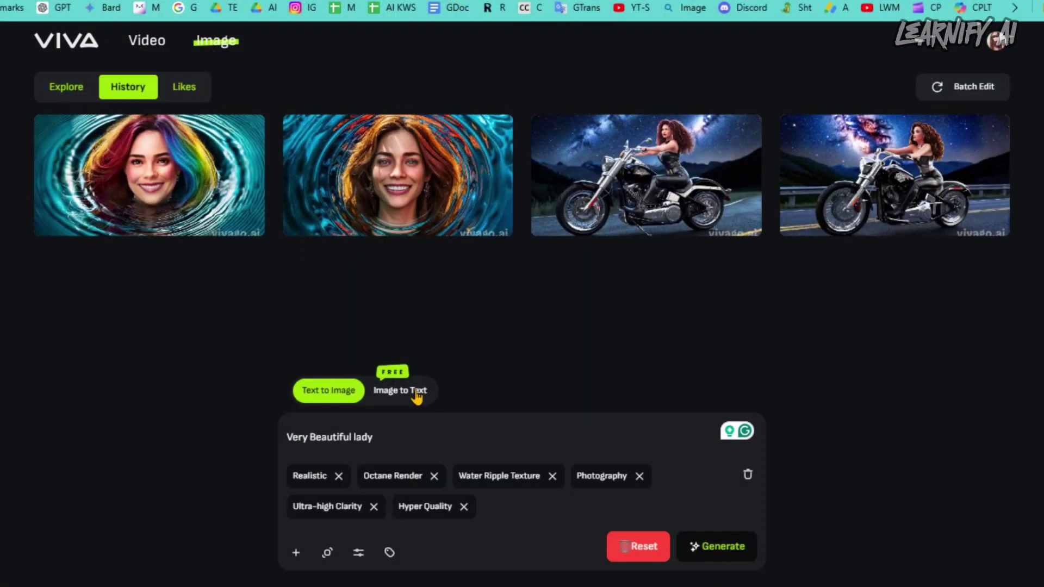
Upload the white-dress woman photo to Image to Text, confirm the crop, and Text Generate.
{"action": "left_click", "coordinate": [416, 395]}
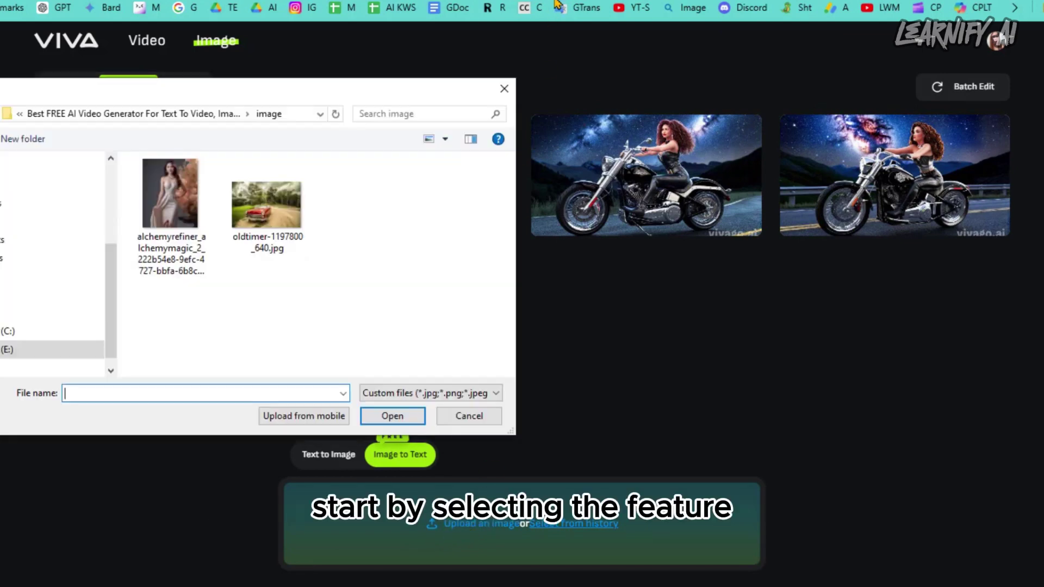
{"action": "double_click", "coordinate": [218, 259]}
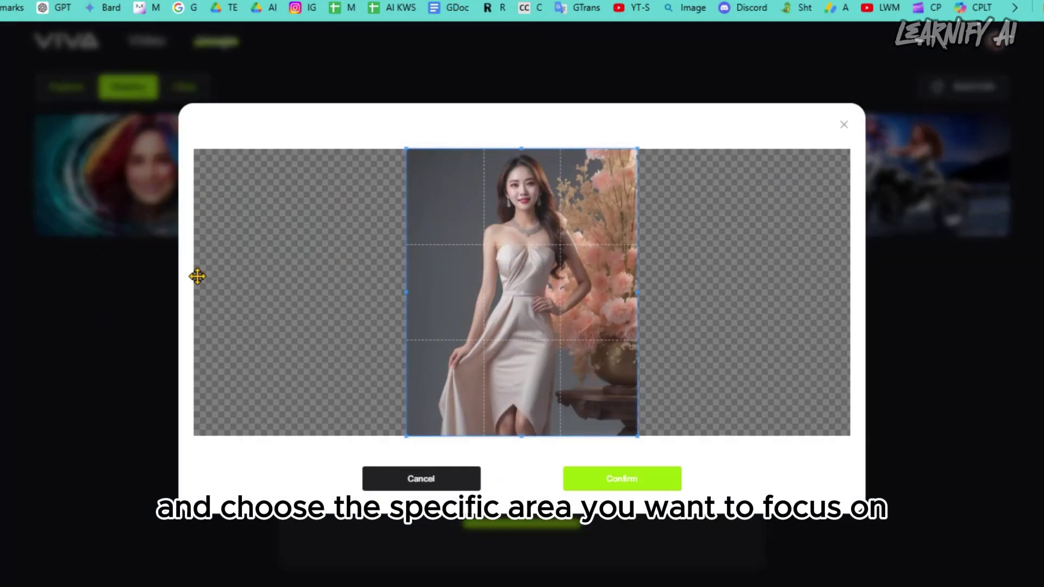
{"action": "left_click", "coordinate": [620, 483]}
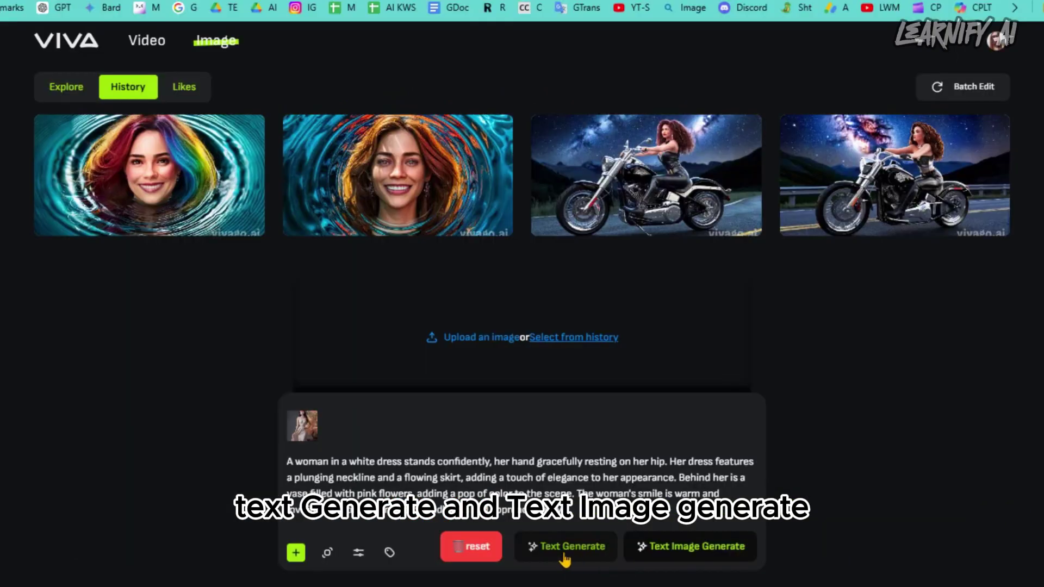
{"action": "left_click", "coordinate": [564, 555]}
Review the text-only white-dress results full size in the viewer.
{"action": "left_click", "coordinate": [378, 185]}
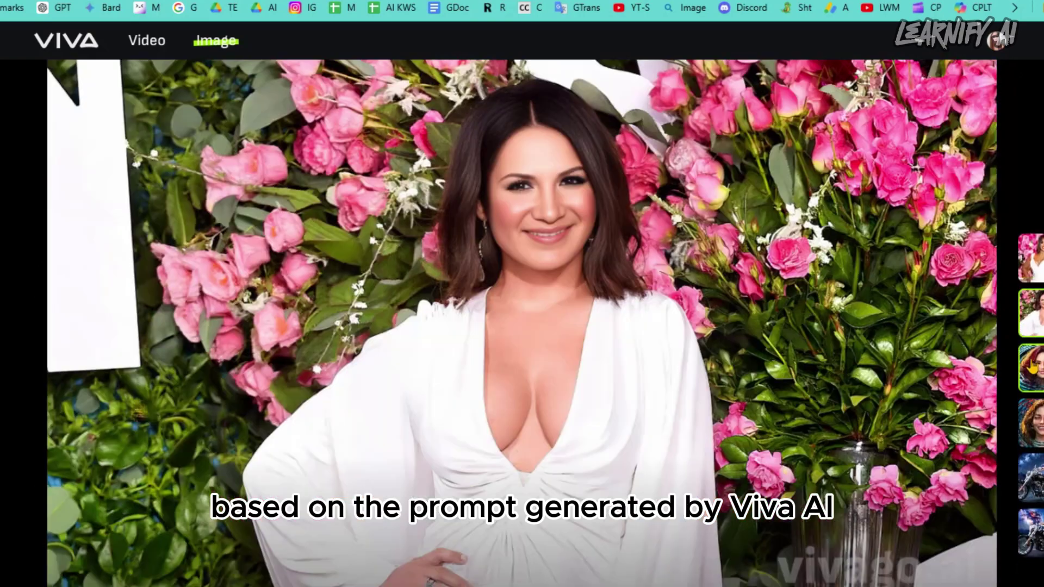
{"action": "left_click", "coordinate": [1031, 258]}
{"action": "key", "text": "Escape"}
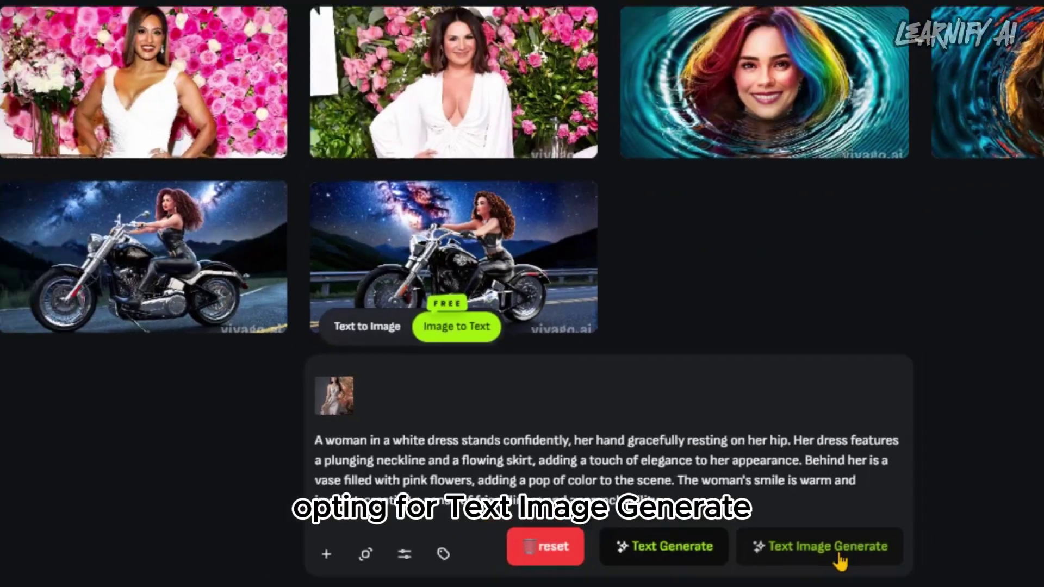
Run Text Image Generate and compare the strapless pink-sash and off-shoulder dress results.
{"action": "left_click", "coordinate": [889, 530]}
{"action": "left_click", "coordinate": [411, 197]}
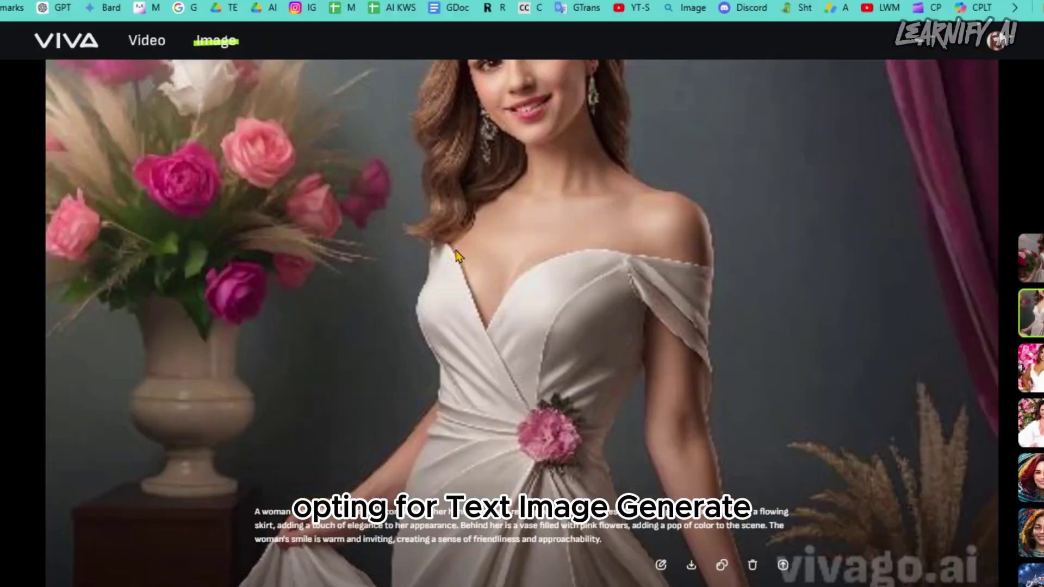
{"action": "left_click", "coordinate": [1034, 254]}
{"action": "left_click", "coordinate": [1035, 313]}
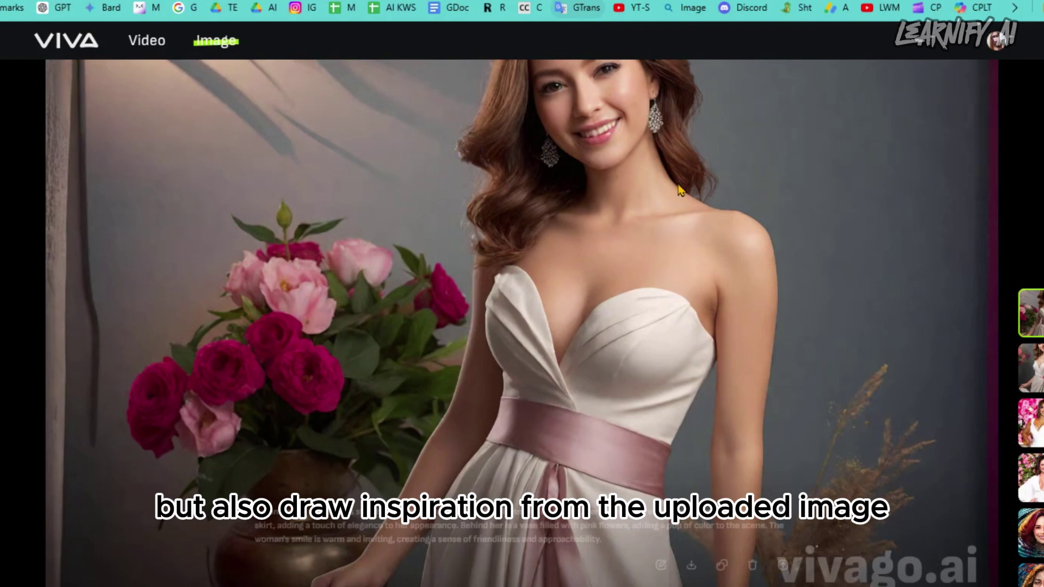
{"action": "left_click", "coordinate": [1034, 375]}
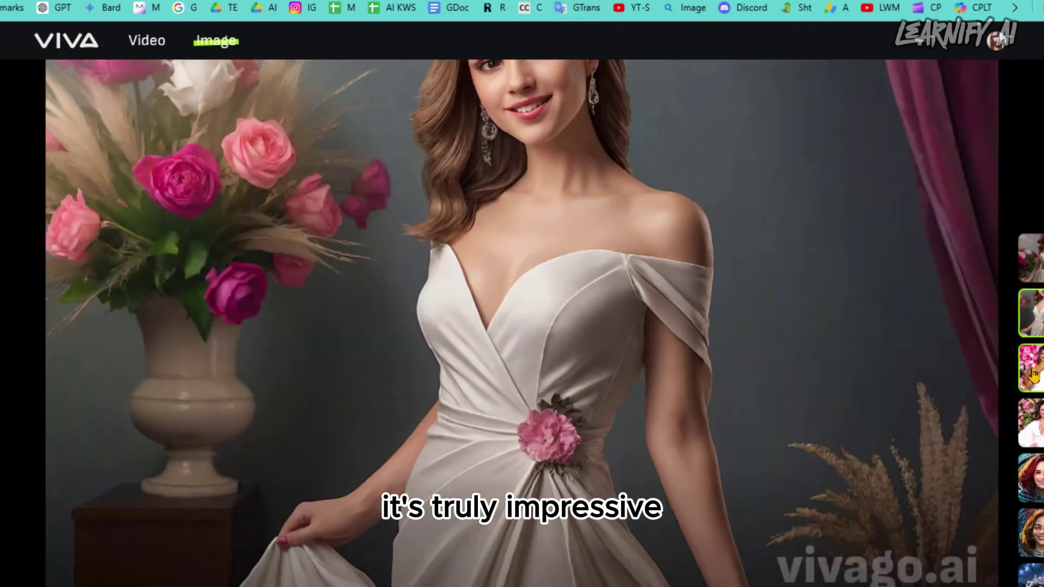
{"action": "left_click", "coordinate": [1035, 258]}
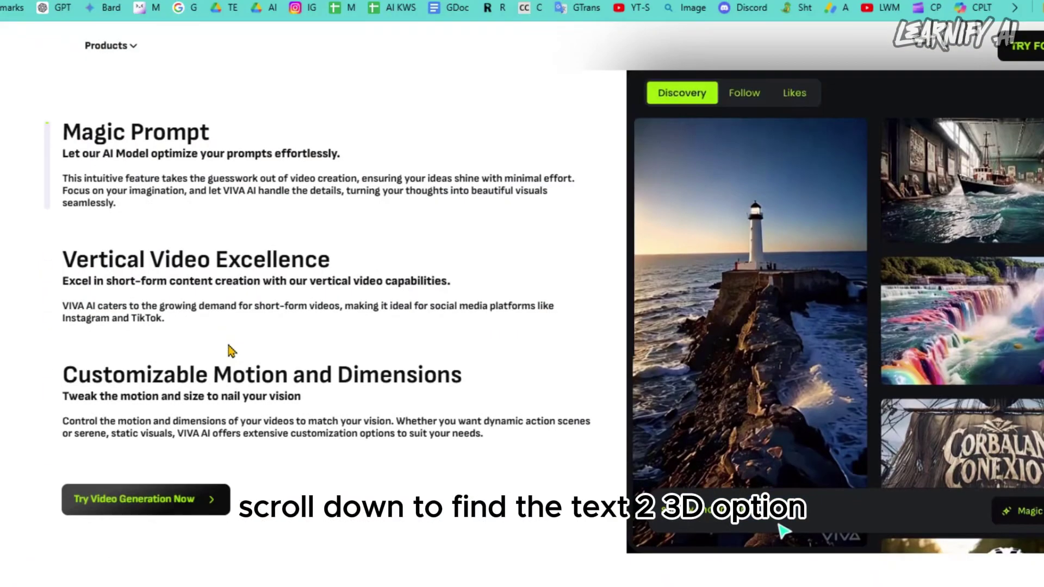
Paste the vivid fluorescent avant-garde fashion portrait prompt, face close-up, front view, into Create New Asset.
{"action": "scroll", "coordinate": [307, 475], "scroll_direction": "down", "scroll_amount": 5}
{"action": "scroll", "coordinate": [308, 475], "scroll_direction": "down", "scroll_amount": 10}
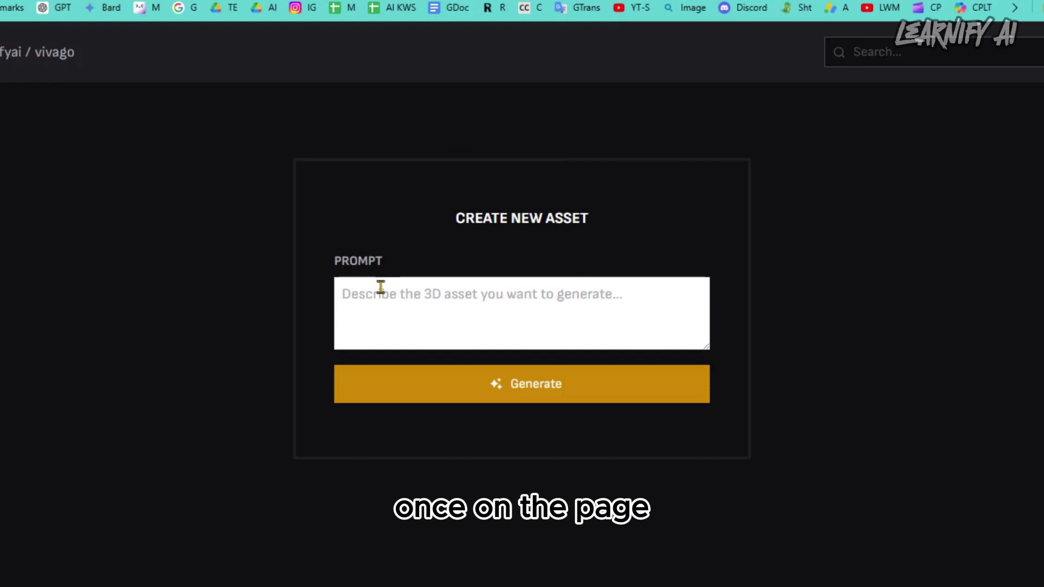
{"action": "left_click", "coordinate": [341, 284]}
{"action": "key", "text": "ctrl+v"}
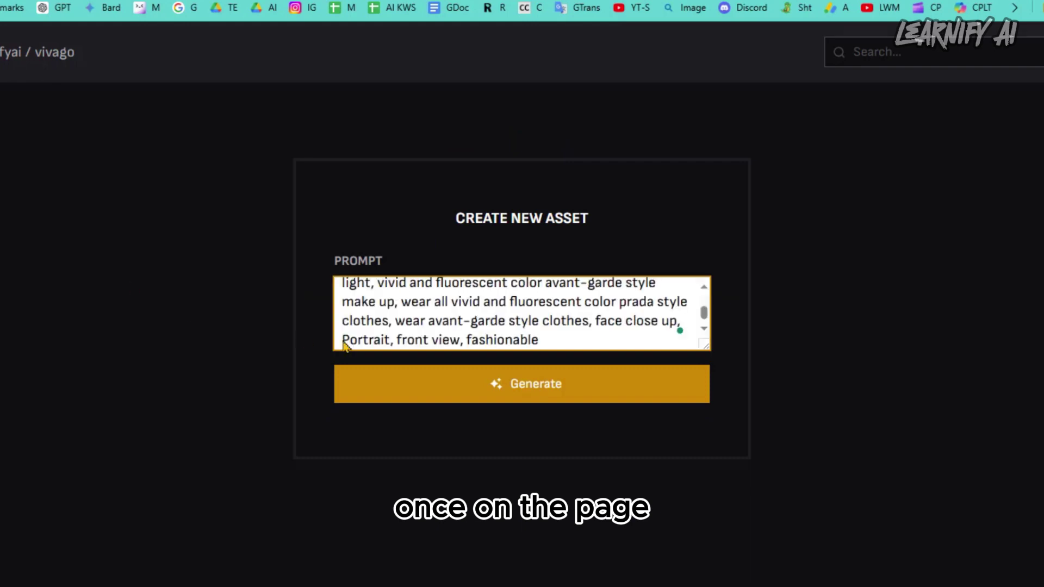
{"action": "scroll", "coordinate": [663, 331], "scroll_direction": "up", "scroll_amount": 3}
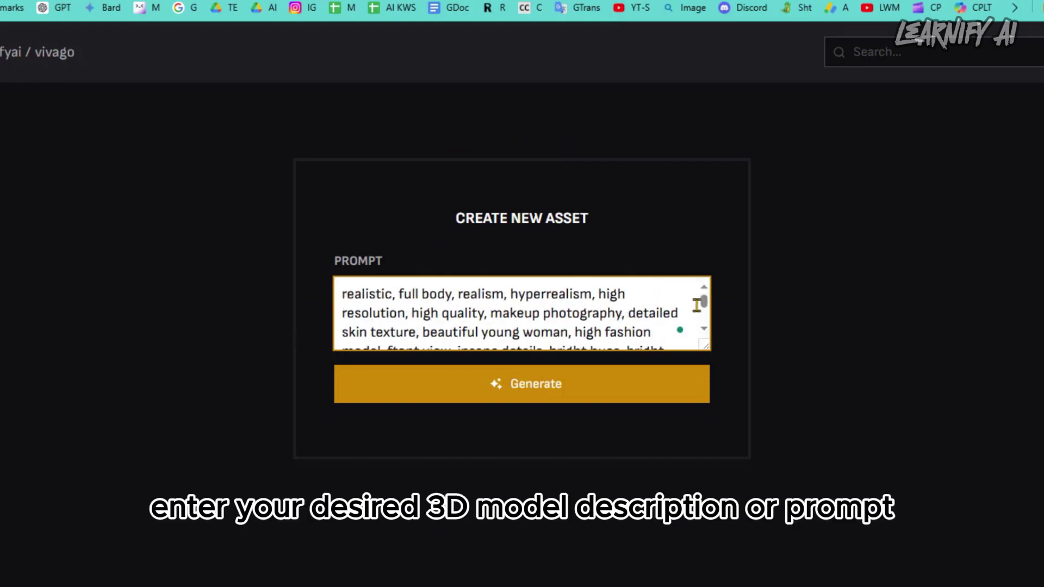
{"action": "left_click_drag", "start_coordinate": [704, 307], "coordinate": [709, 326]}
Generate candidates, build the 3D asset from the second blue-eyeshadow face, and inspect it.
{"action": "left_click", "coordinate": [442, 397]}
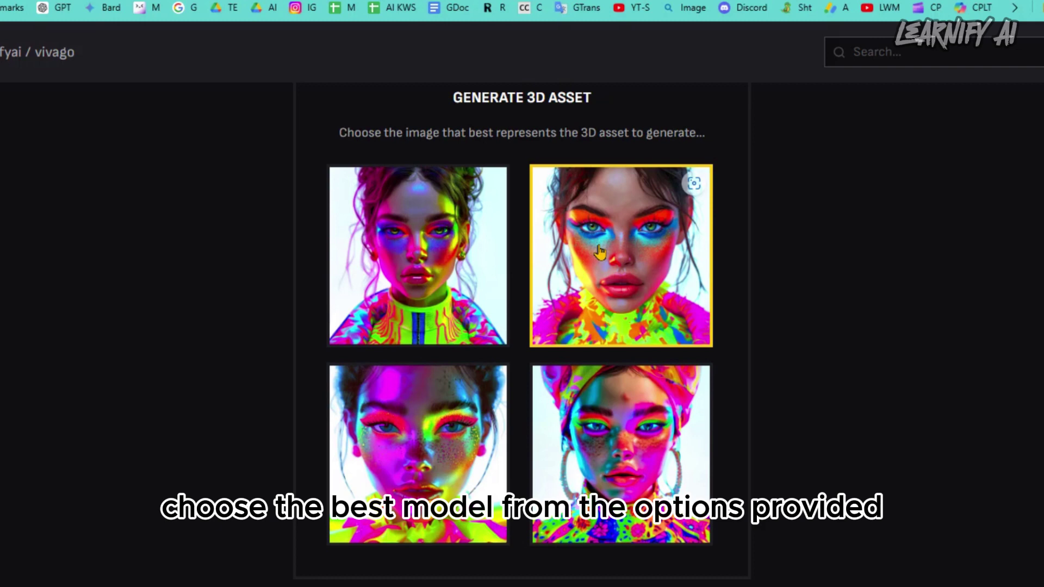
{"action": "left_click", "coordinate": [600, 251]}
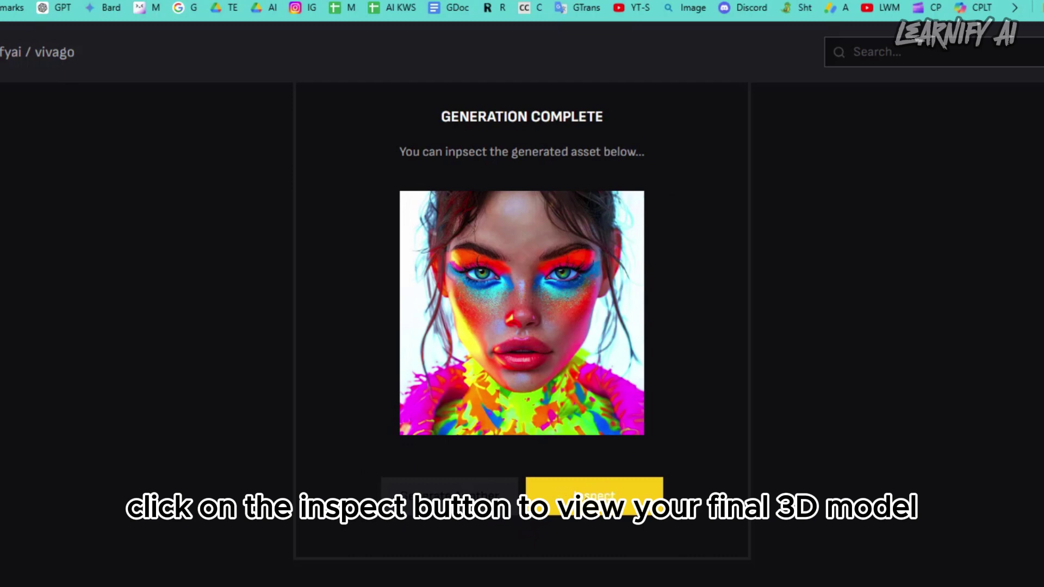
{"action": "left_click", "coordinate": [594, 496]}
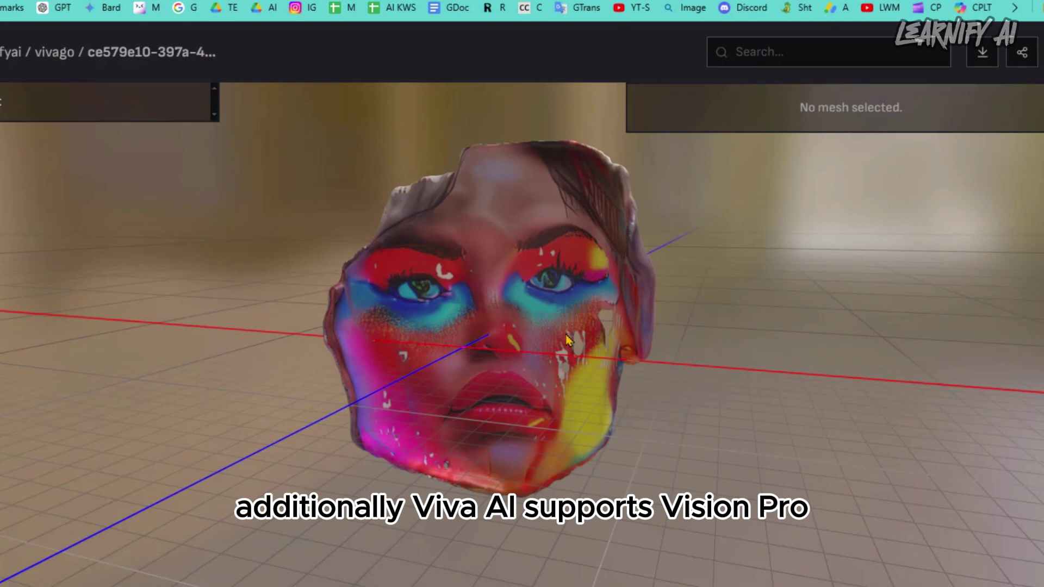
Orbit the neon-makeup face model to a higher side view, then back to front.
{"action": "left_click_drag", "start_coordinate": [471, 381], "coordinate": [396, 419]}
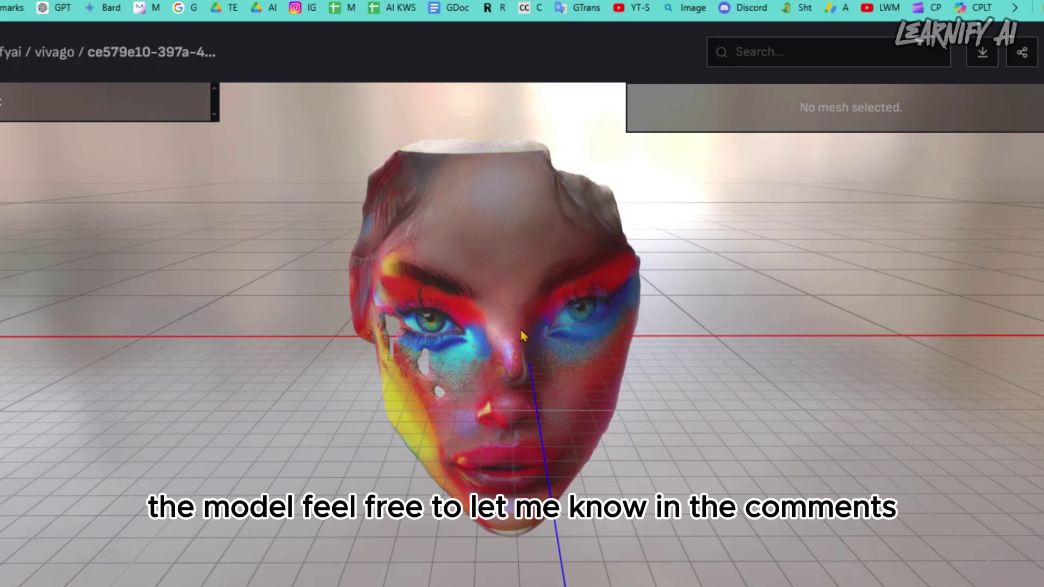
{"action": "left_click_drag", "start_coordinate": [560, 315], "coordinate": [678, 333]}
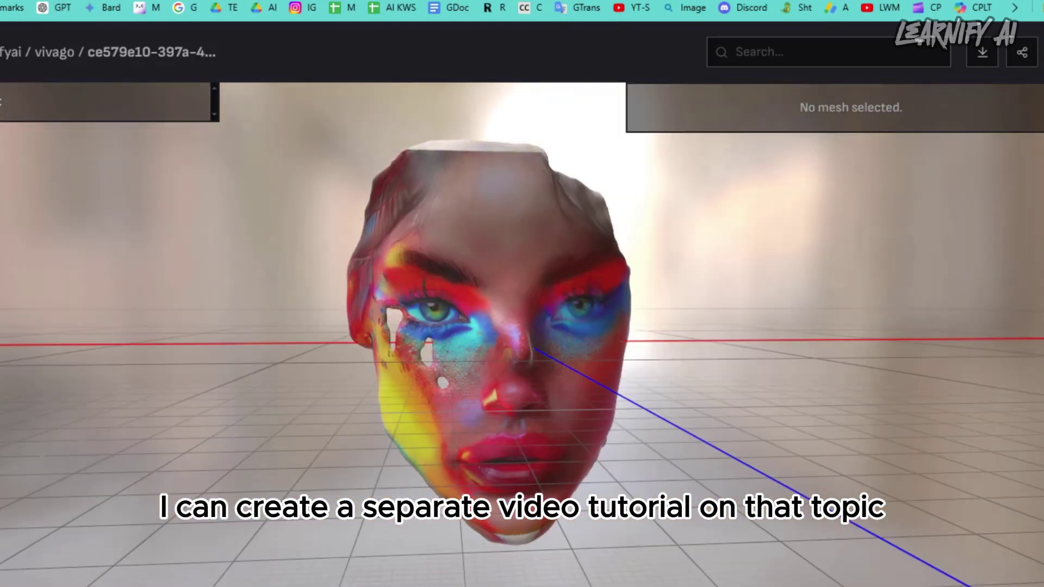